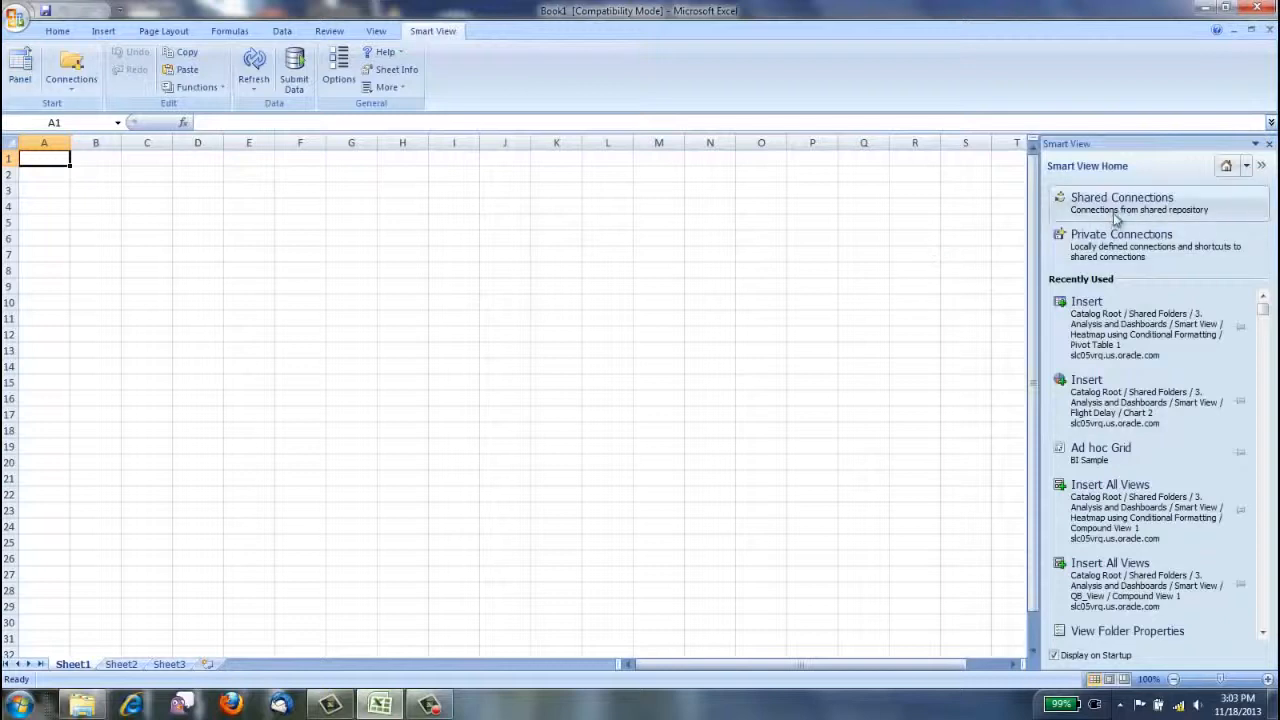
Connect to the BISAMPLE application on EssbaseCluster-1 with the user name and password, and start an ad hoc analysis on Sample - BI Sample.
click(1119, 246)
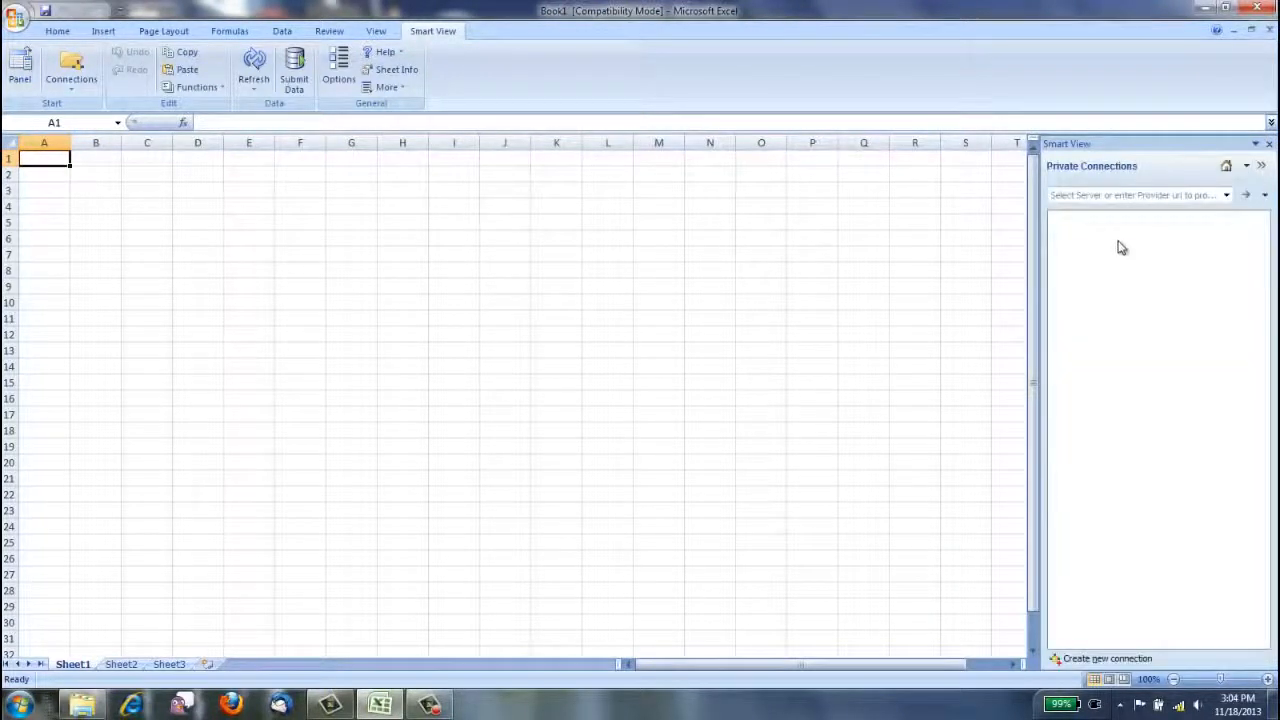
click(1227, 198)
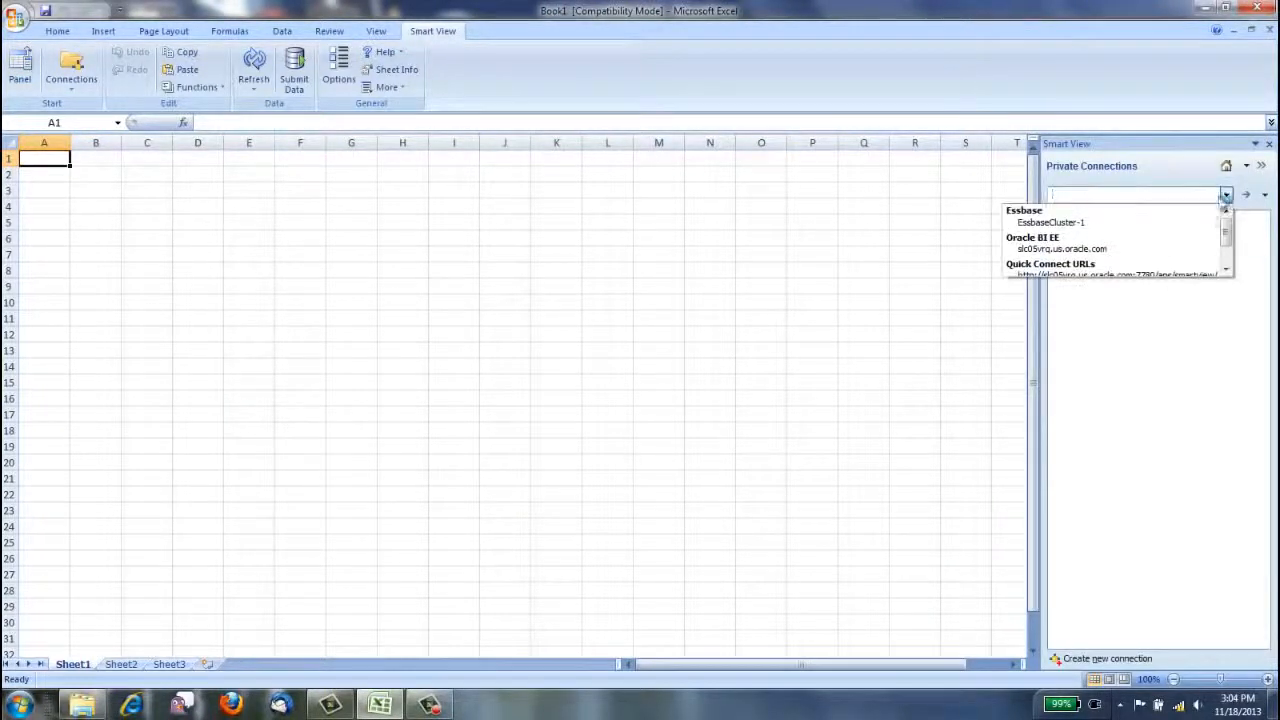
click(1163, 220)
click(1058, 218)
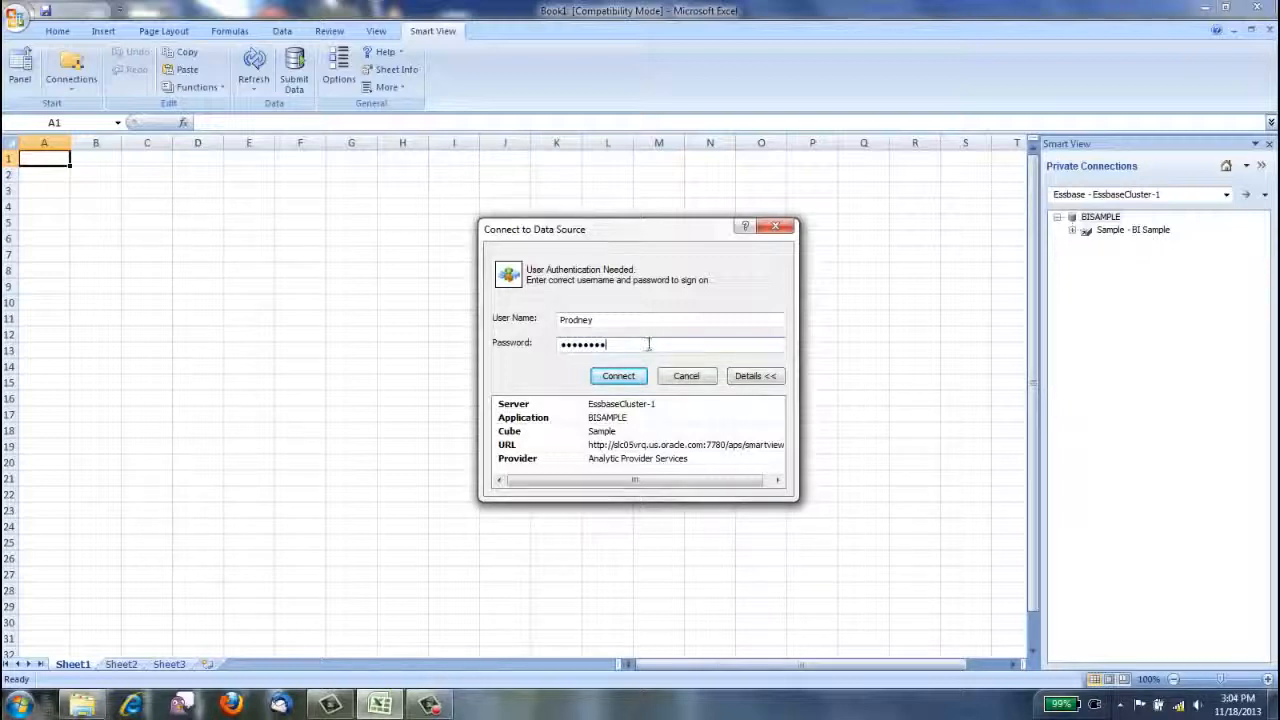
click(618, 376)
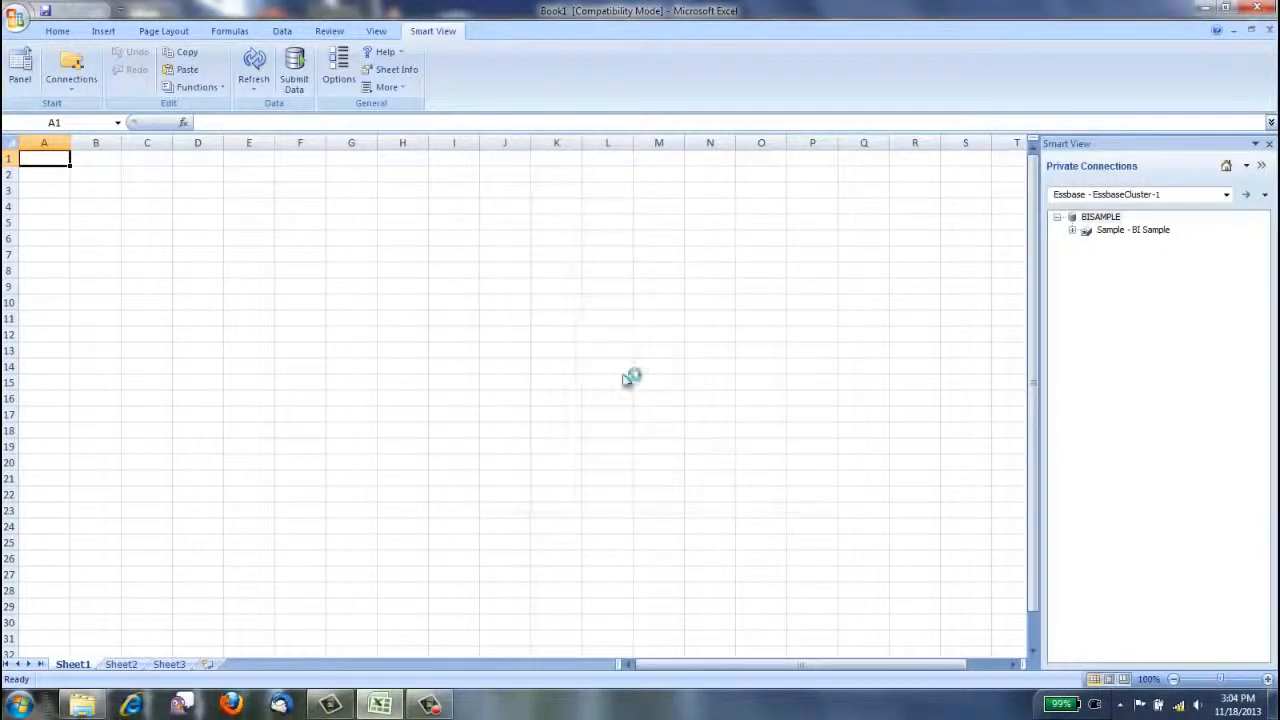
click(1110, 231)
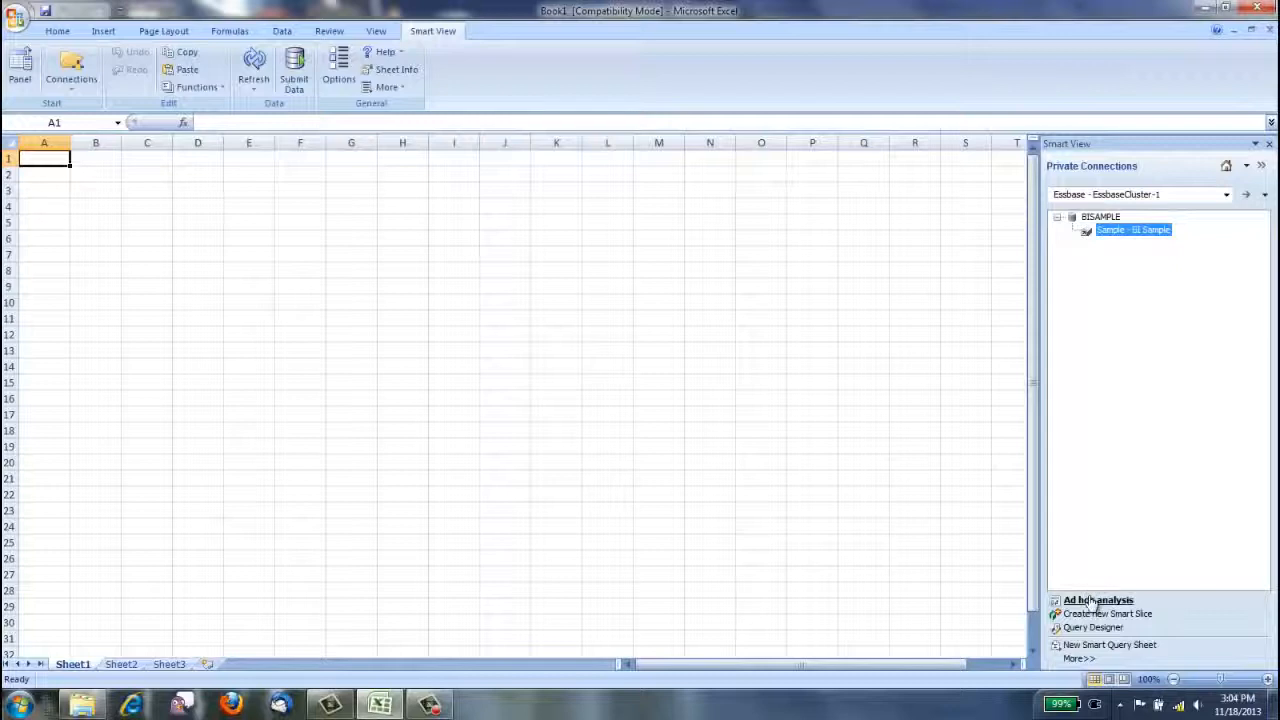
click(1092, 600)
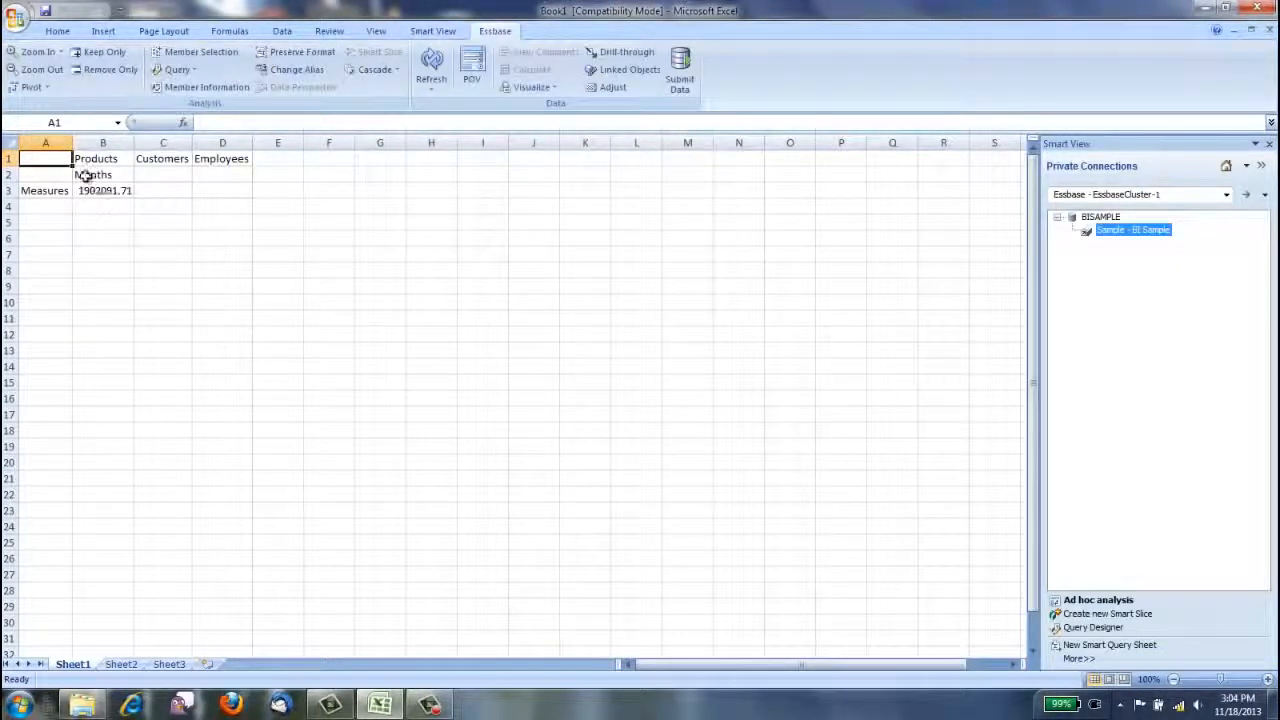
Pivot the grid to put Measures in the column and Months in the row, and move the remaining dimensions to the POV toolbar.
click(86, 175)
drag(86, 175, 149, 159)
click(86, 193)
click(98, 193)
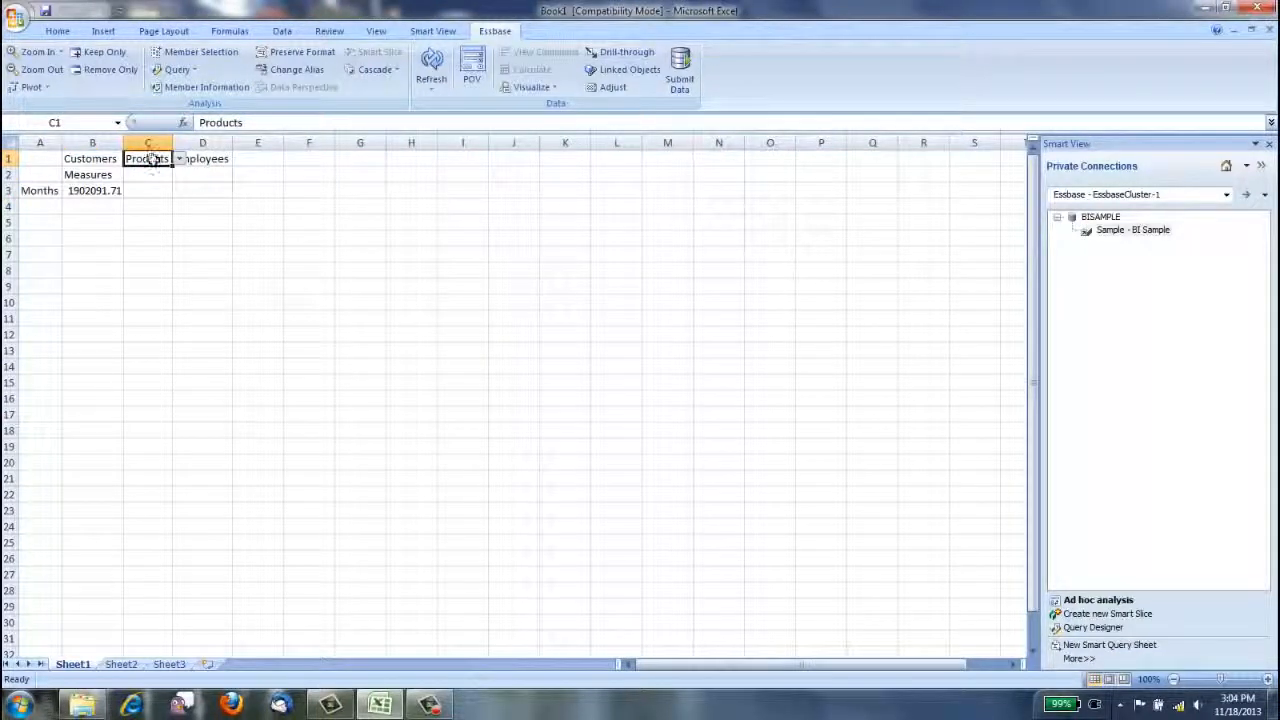
click(471, 70)
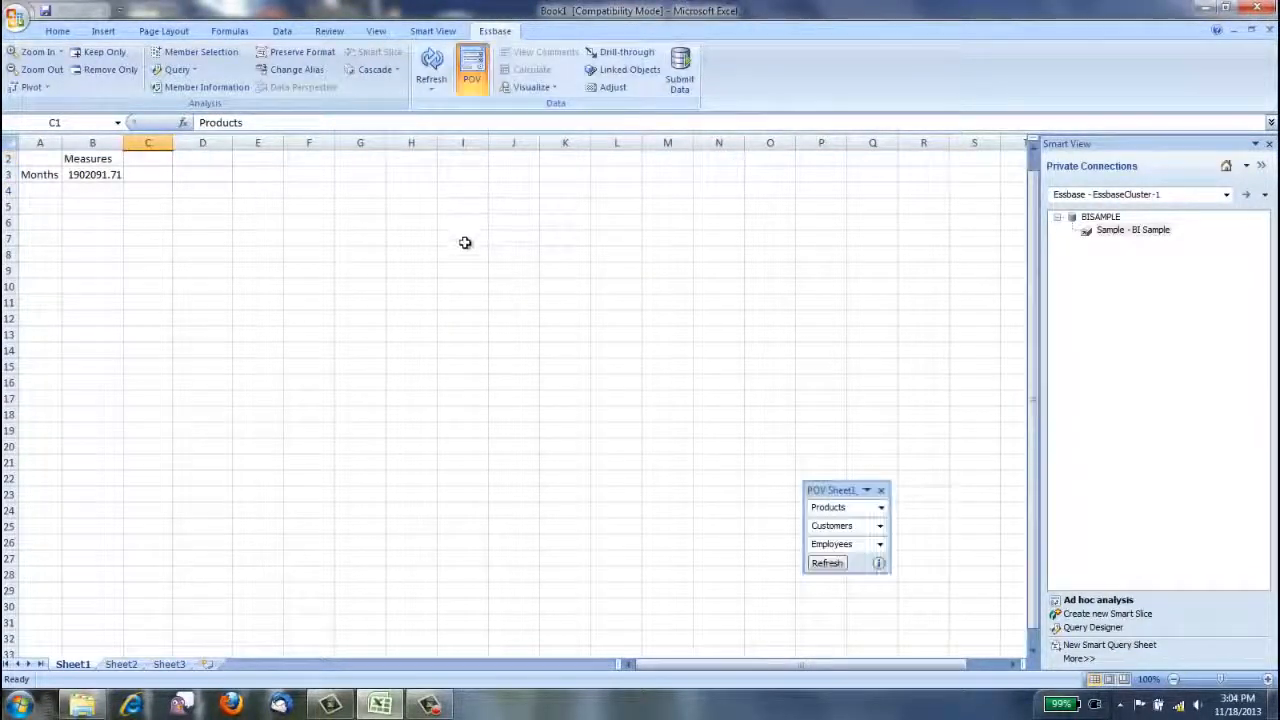
Open member selection for the Measures cell and remove Measures from the selected members.
click(102, 160)
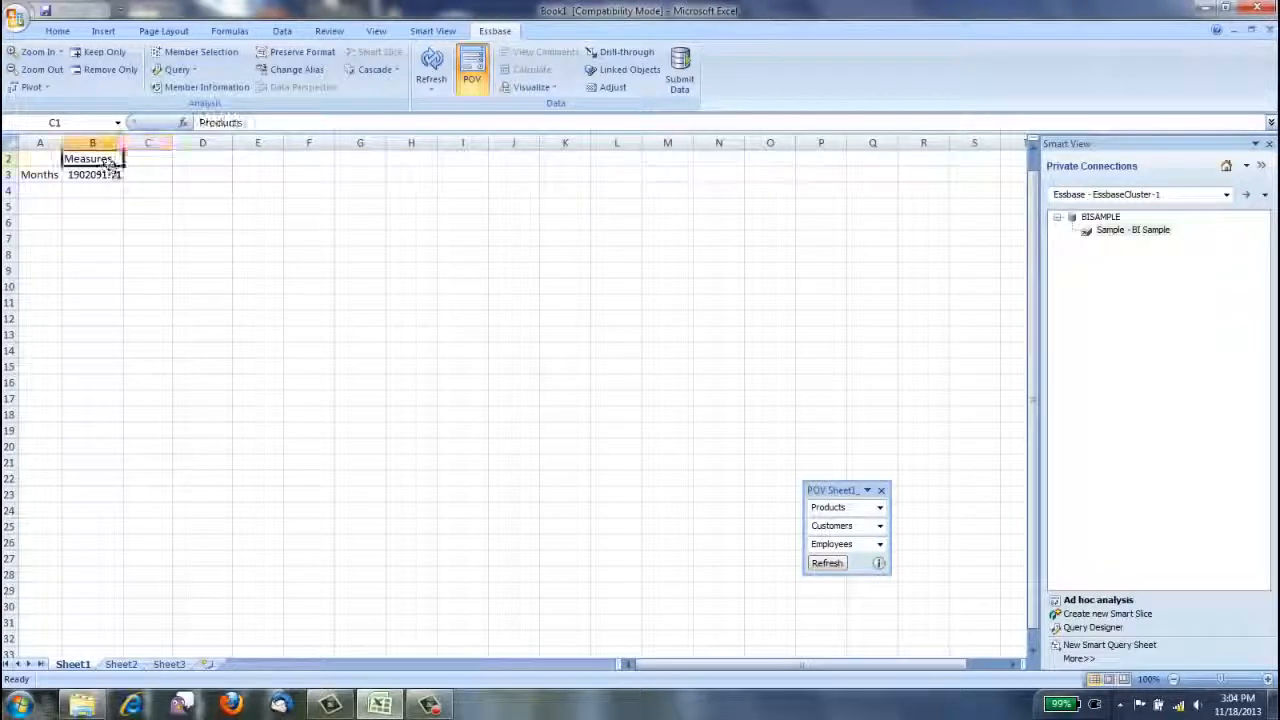
click(203, 55)
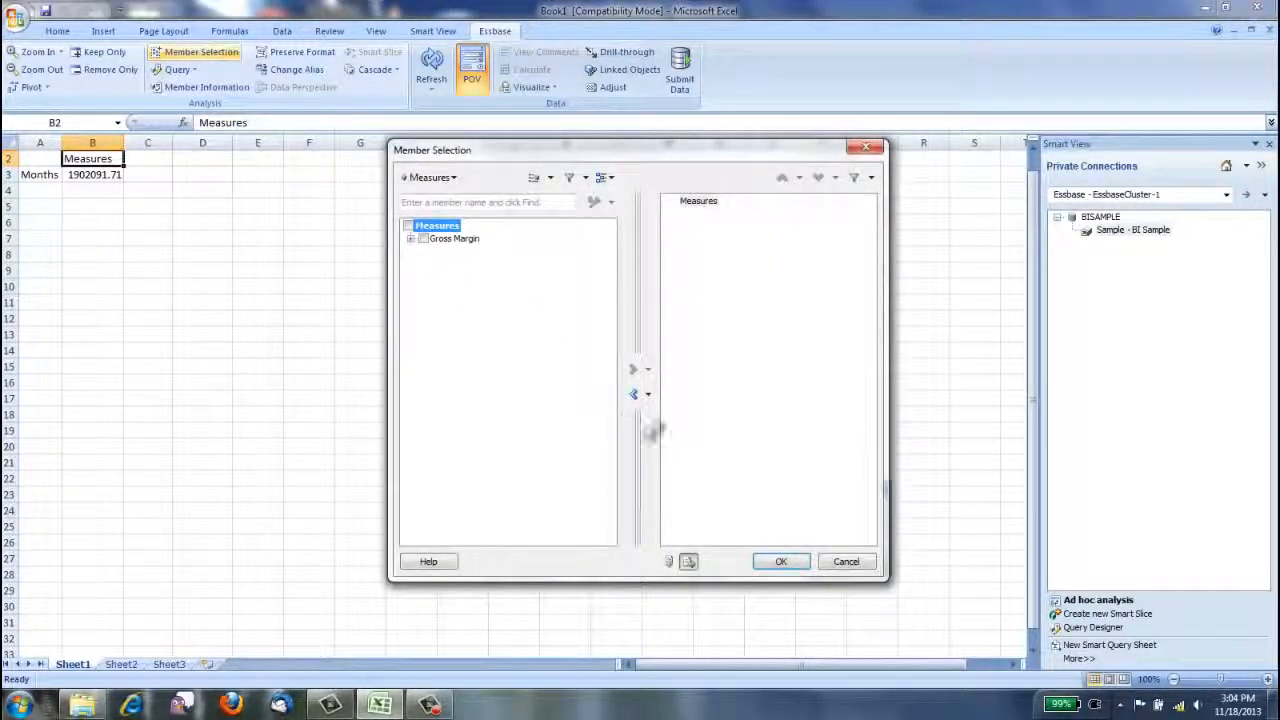
click(633, 394)
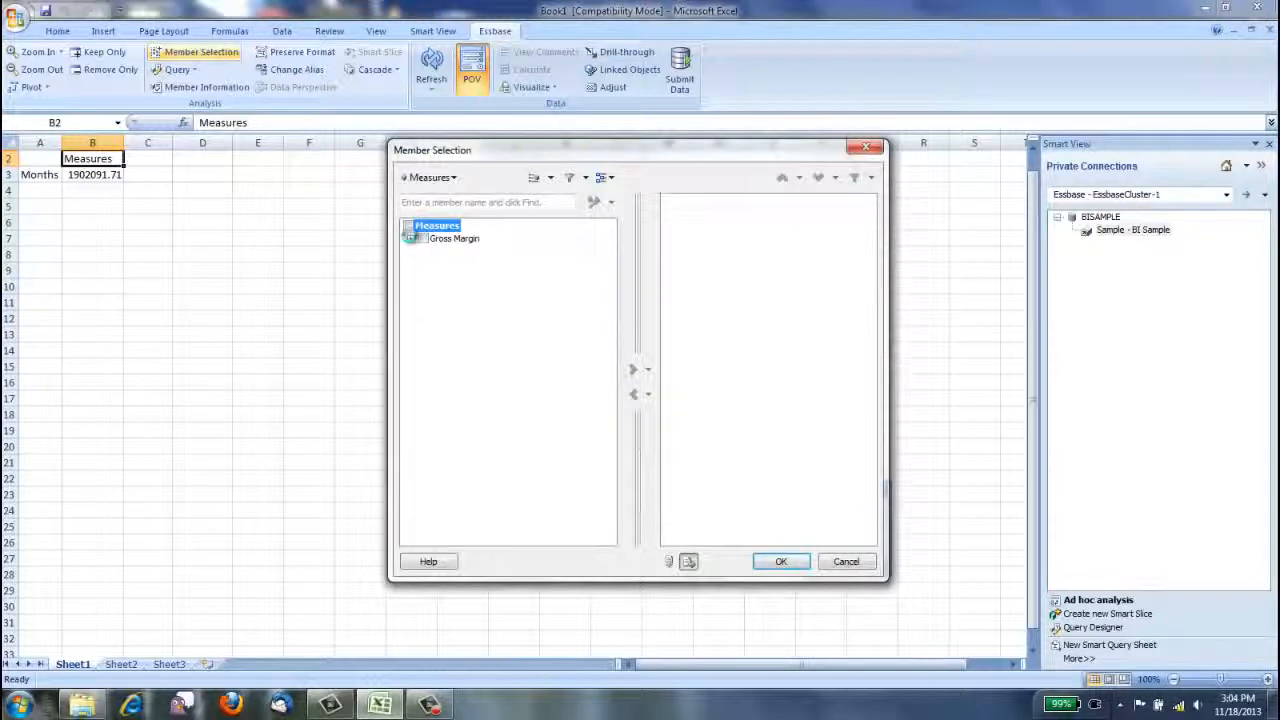
Add Gross Revenue, Net Costs, Net Revenue and Units from the Gross Margin hierarchy as the column members.
click(410, 239)
click(425, 251)
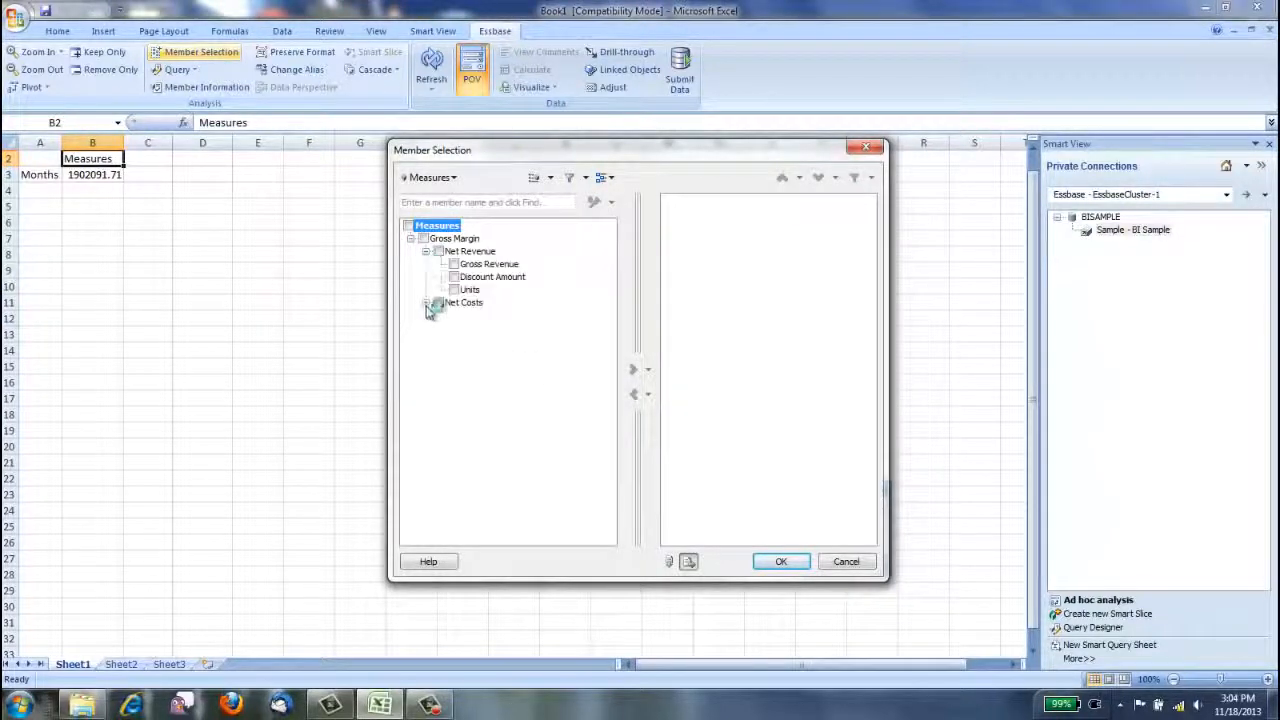
click(425, 302)
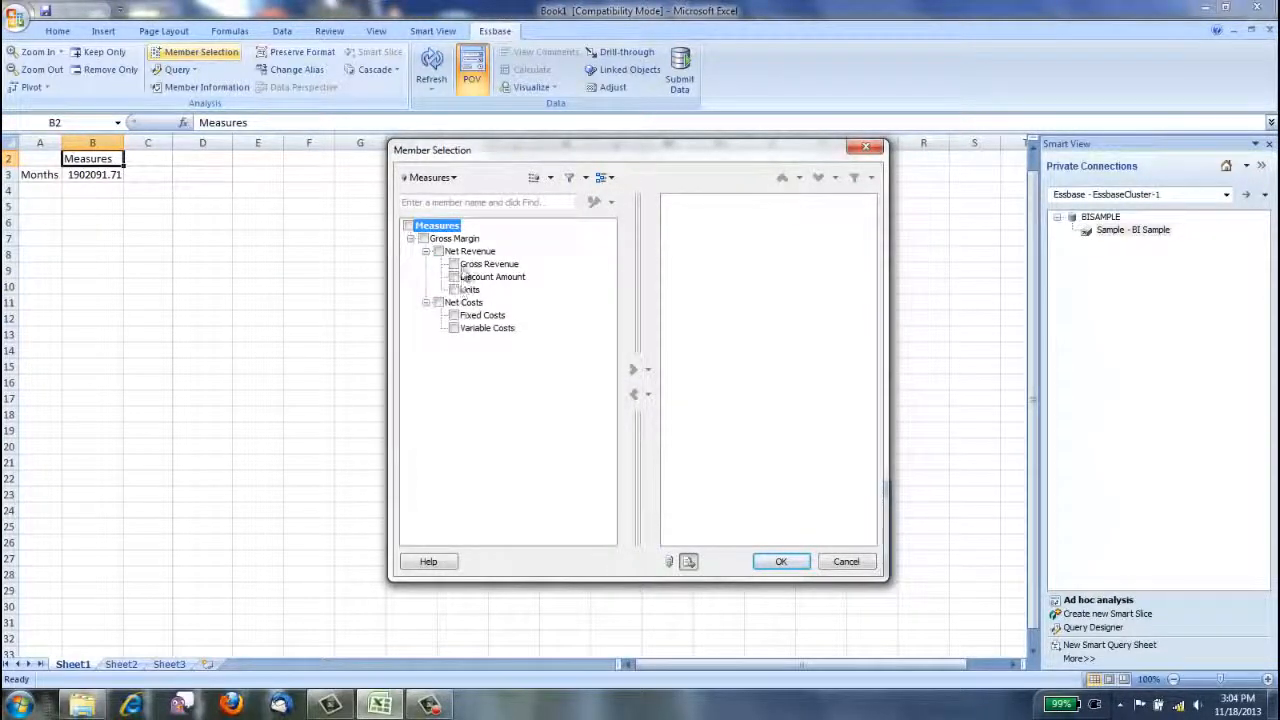
click(455, 265)
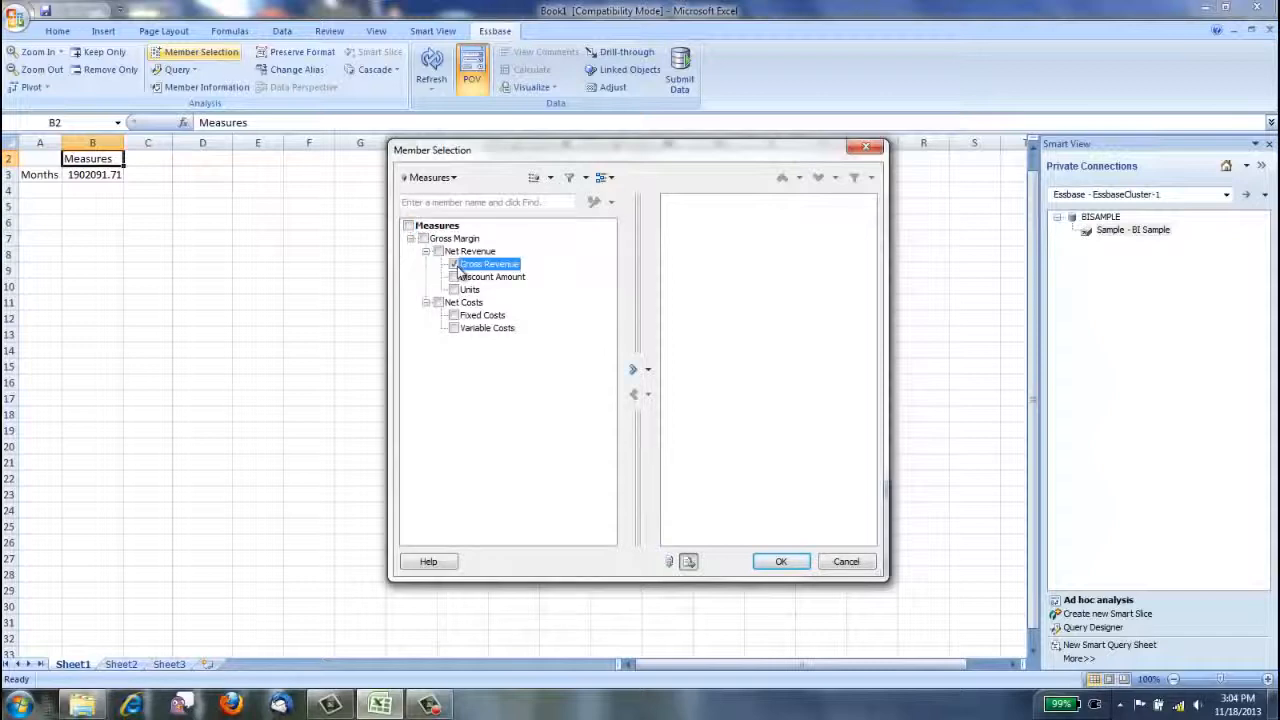
click(438, 302)
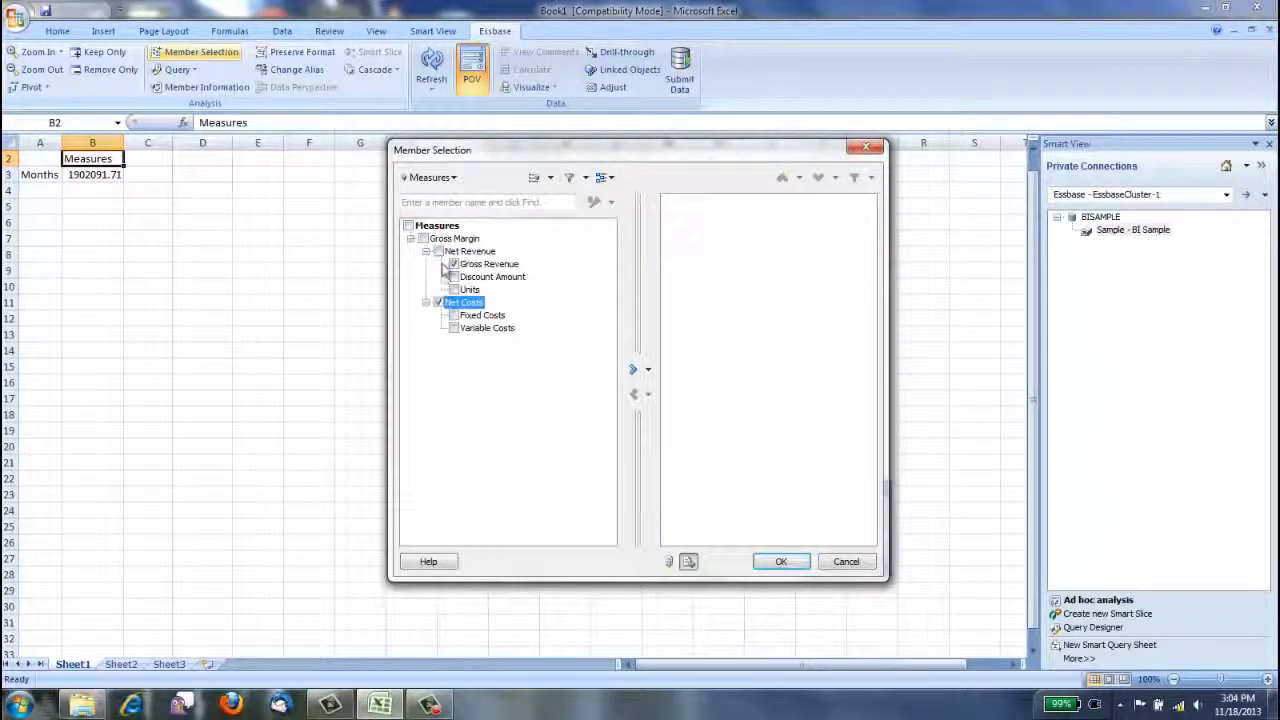
click(438, 251)
click(454, 289)
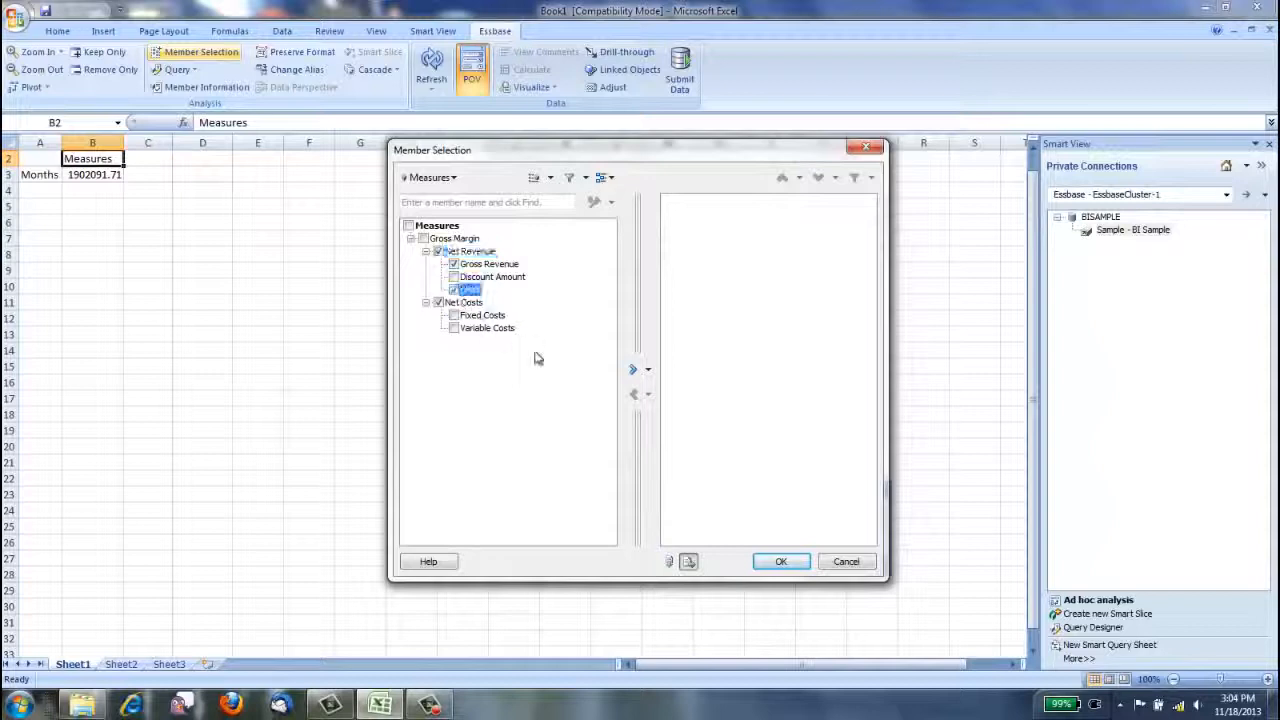
click(631, 370)
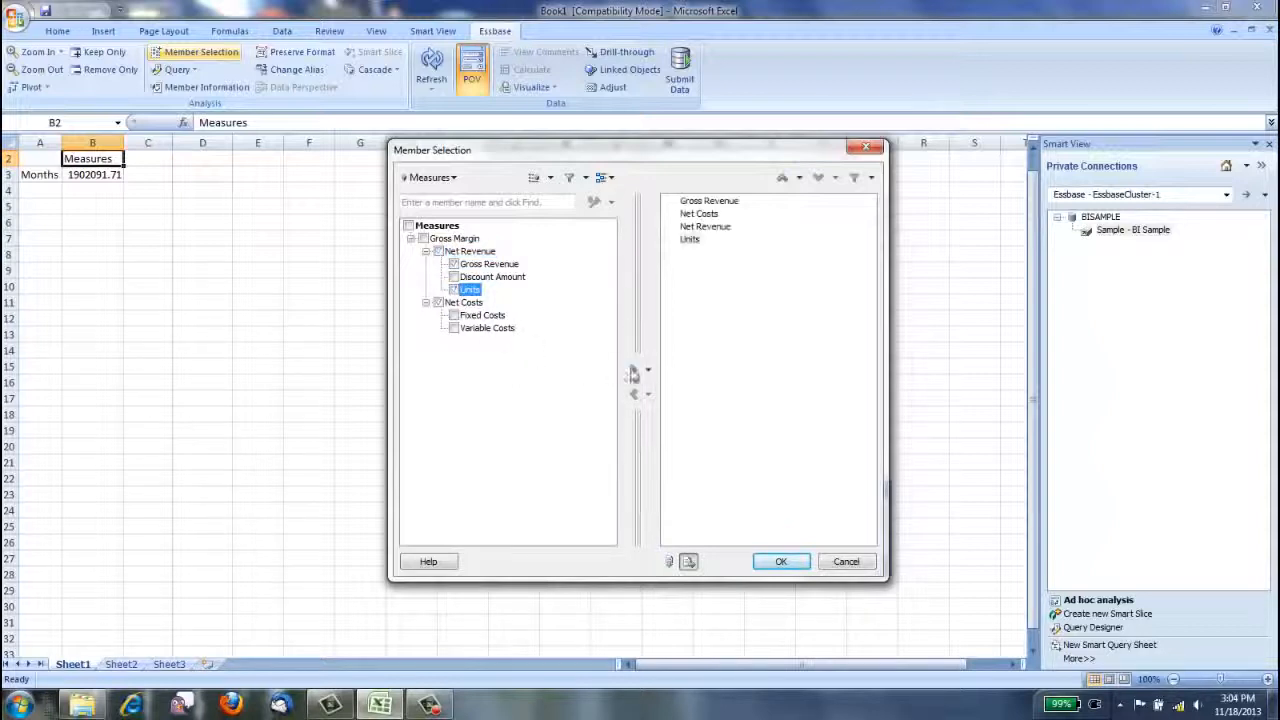
click(783, 563)
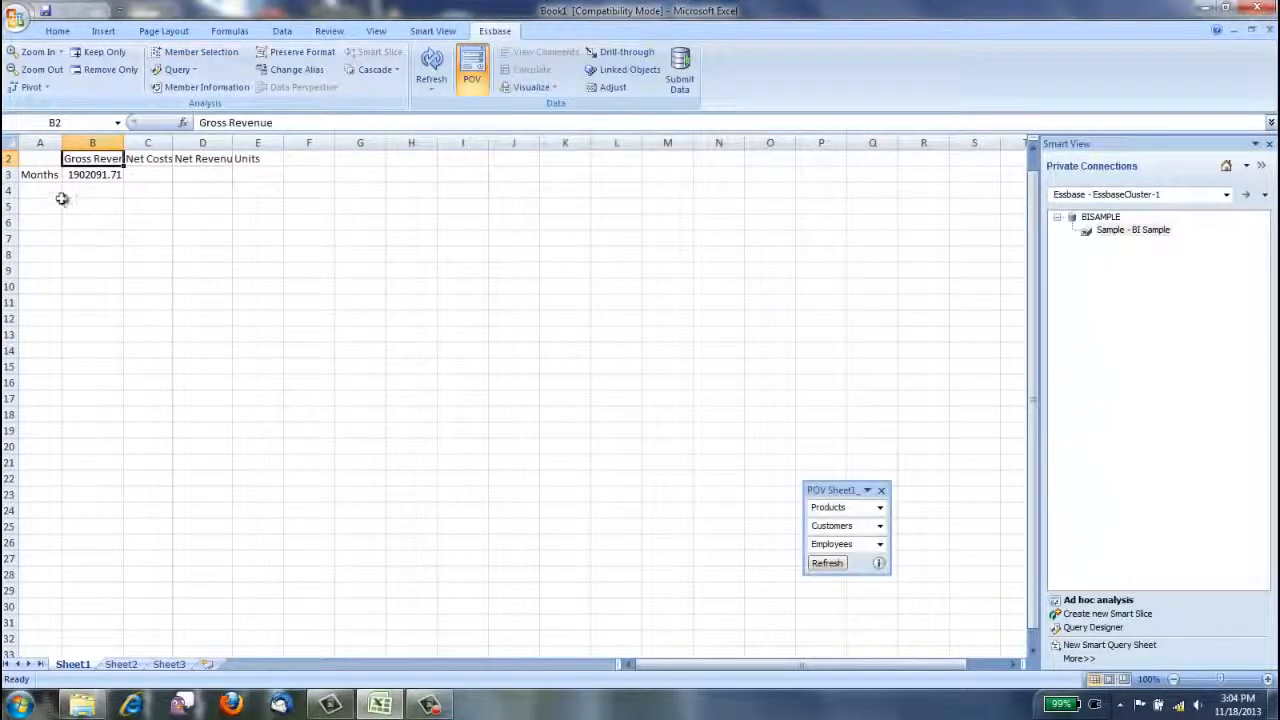
Open member selection for the Months cell and expand calendar years 2011 and 2012 down to their quarters.
click(47, 178)
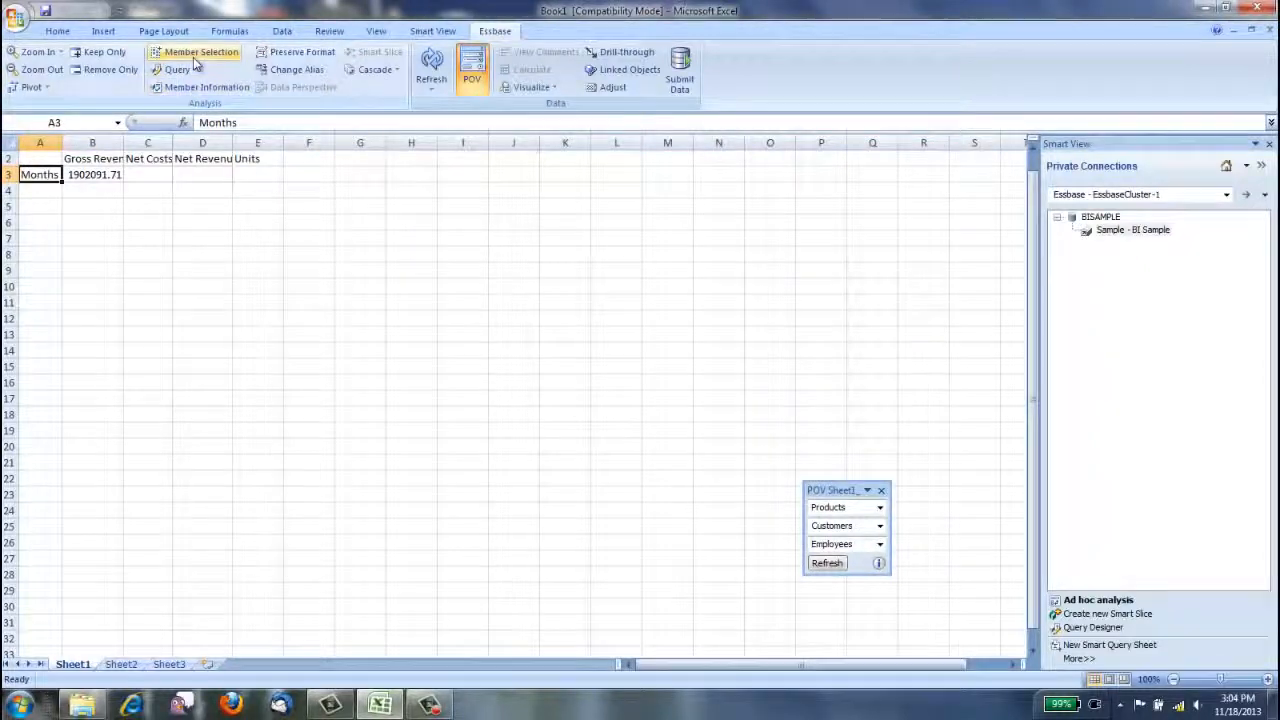
click(196, 55)
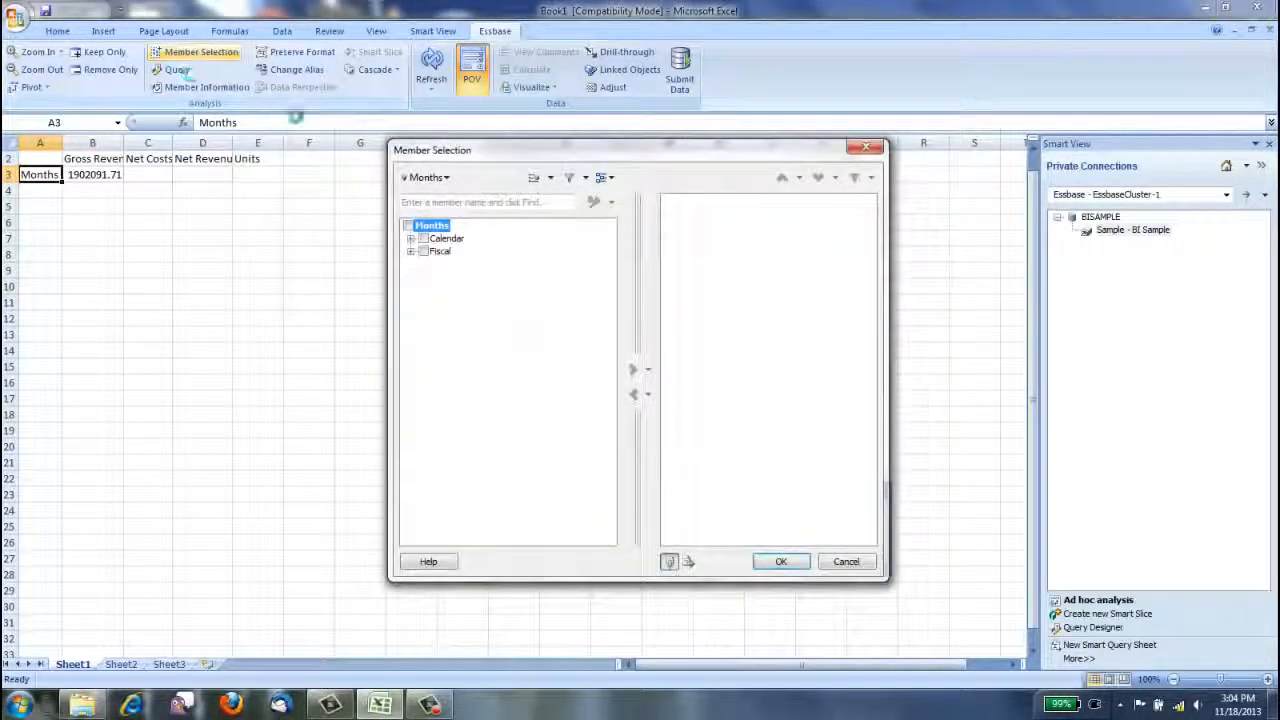
click(411, 239)
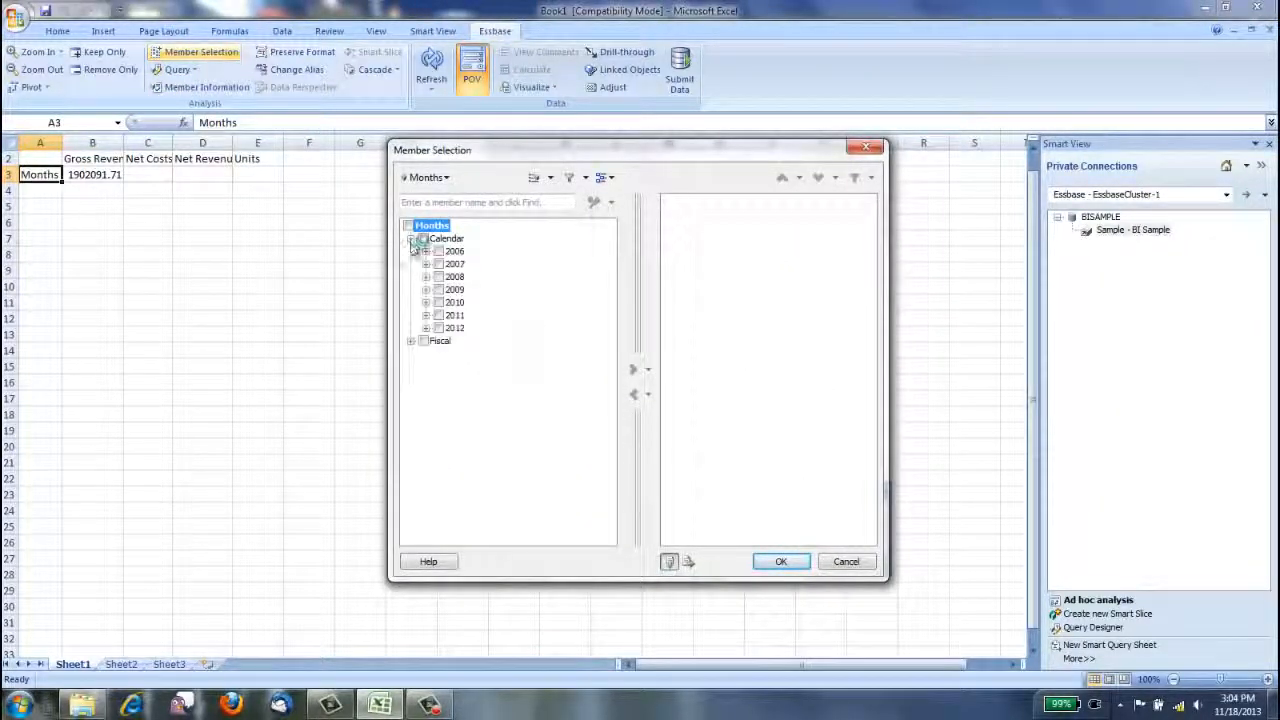
click(426, 328)
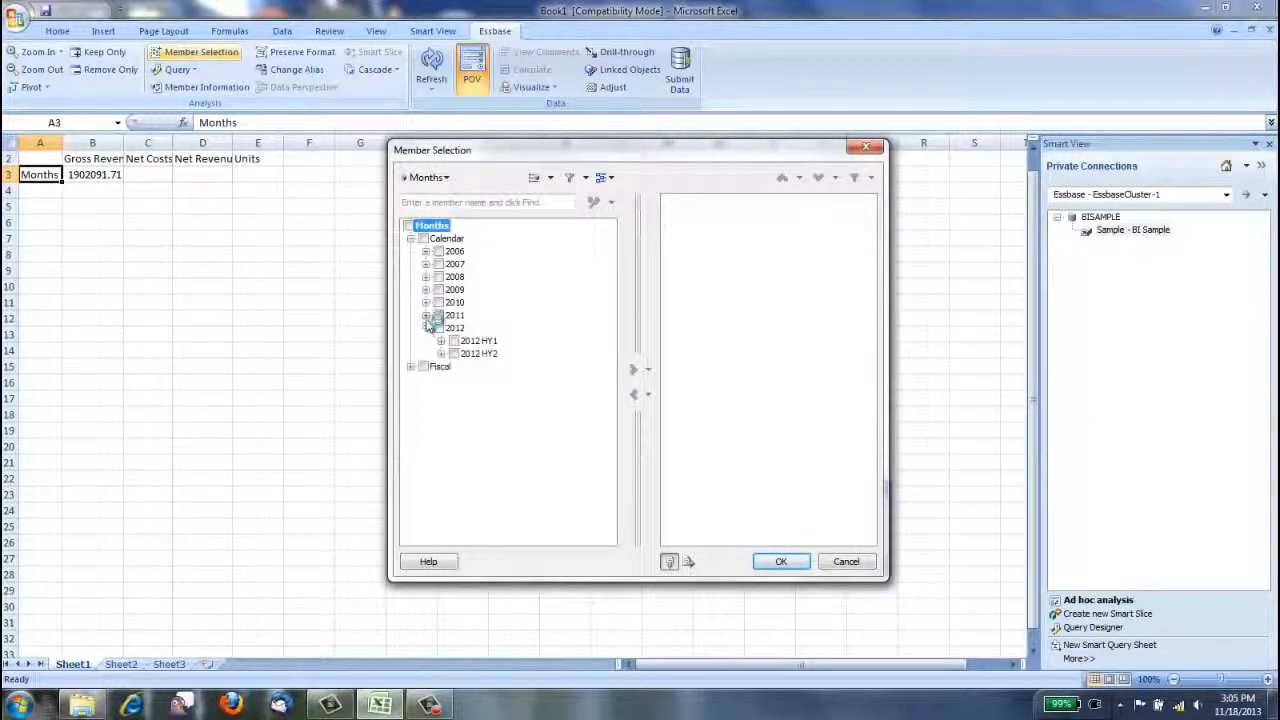
click(426, 315)
click(441, 379)
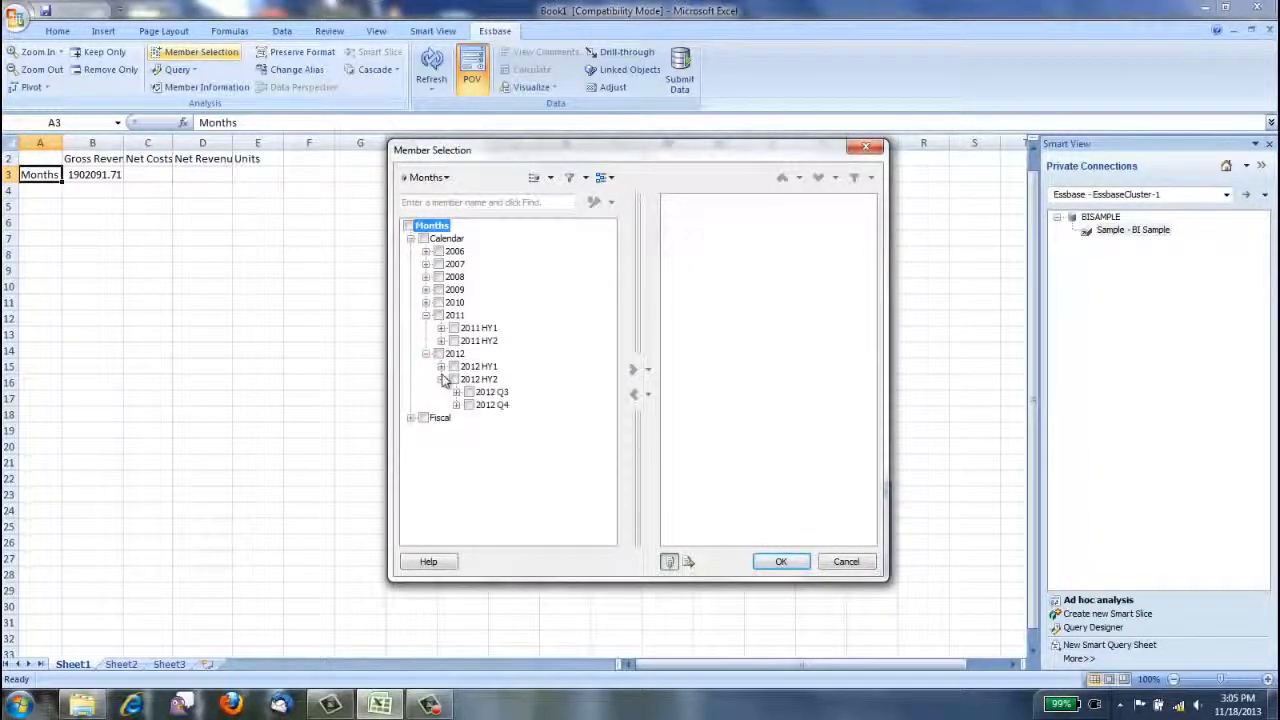
click(441, 367)
click(441, 341)
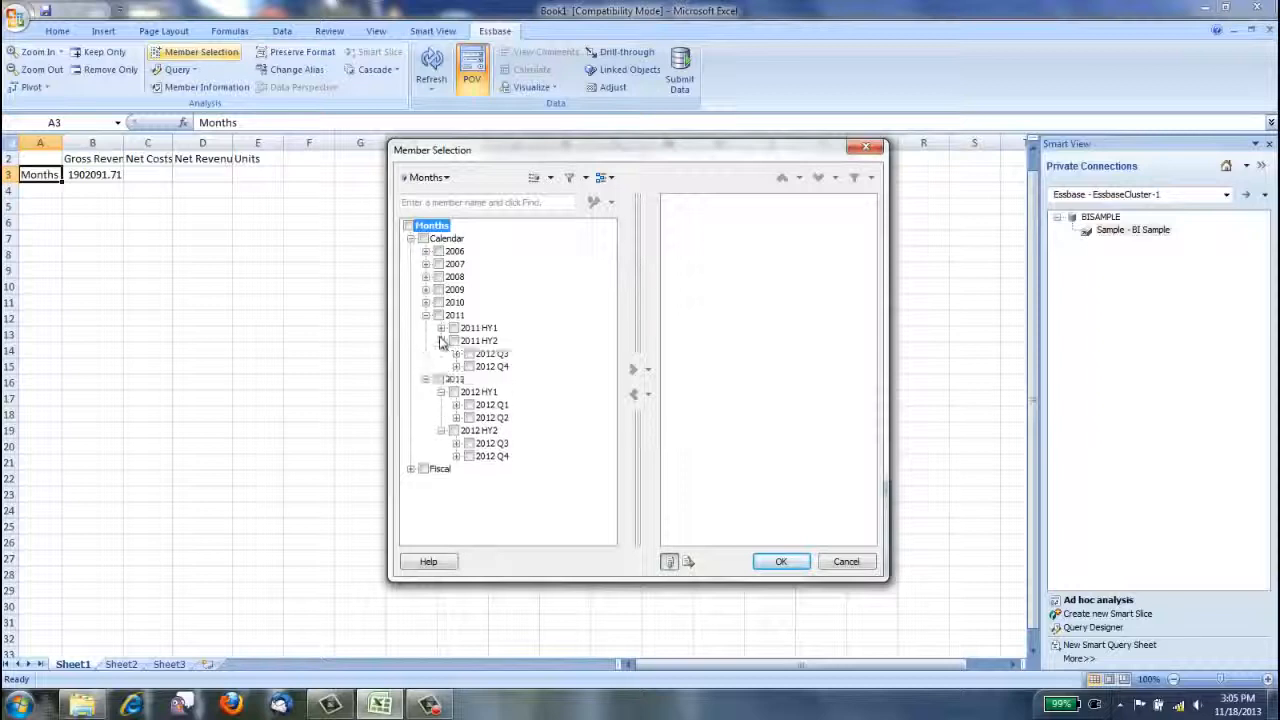
click(441, 328)
Set the row members to the quarters 2011 Q1 to Q4 and 2012 Q1 to Q4, and refresh the grid data.
click(469, 341)
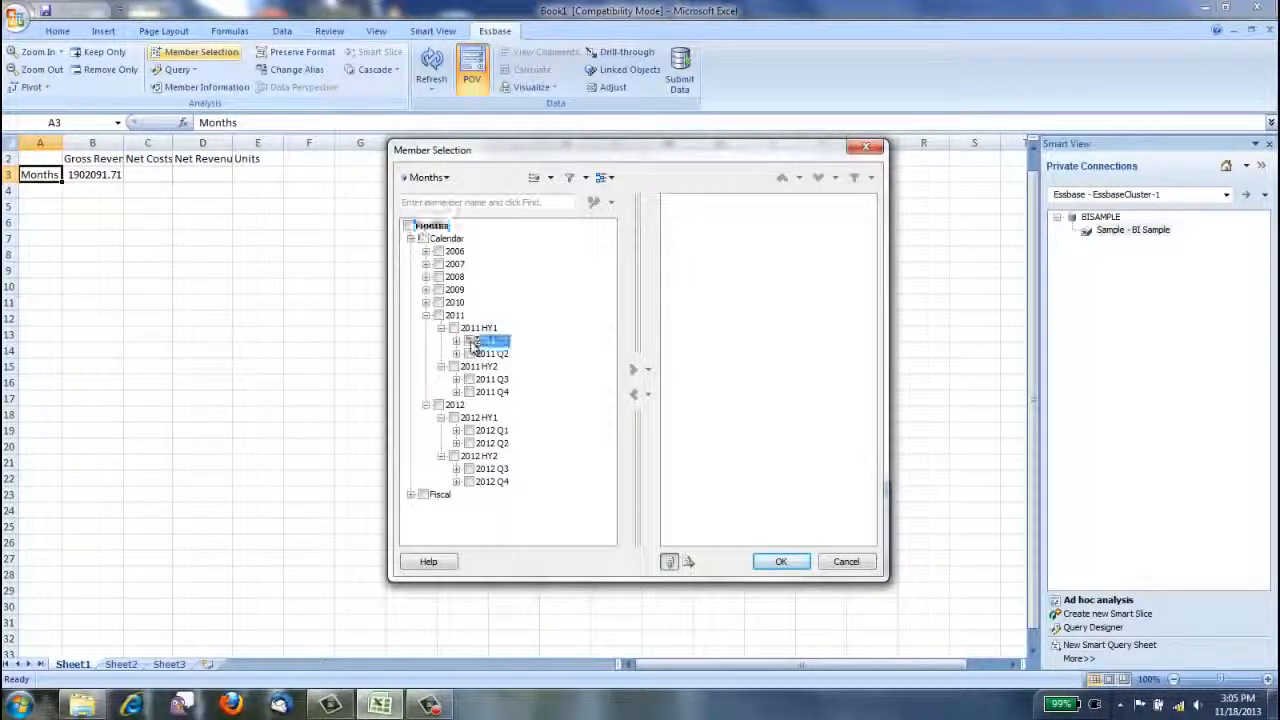
click(469, 354)
click(470, 380)
click(469, 392)
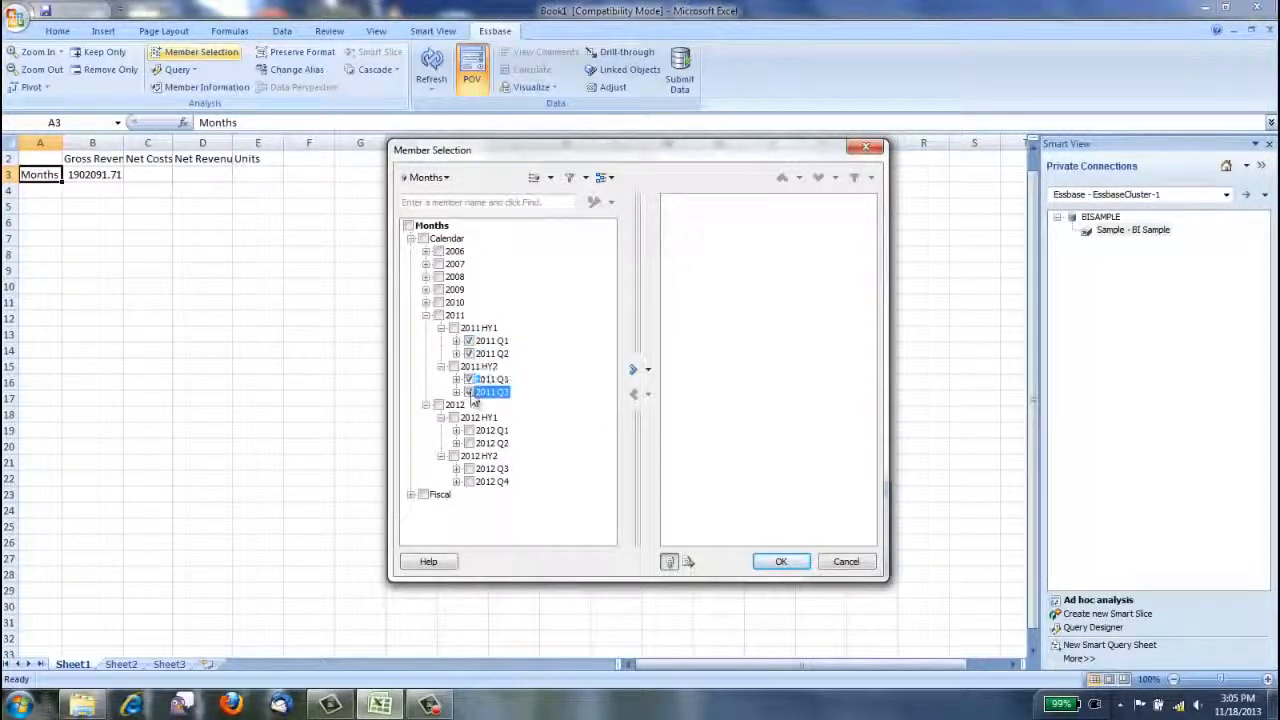
click(469, 430)
click(469, 443)
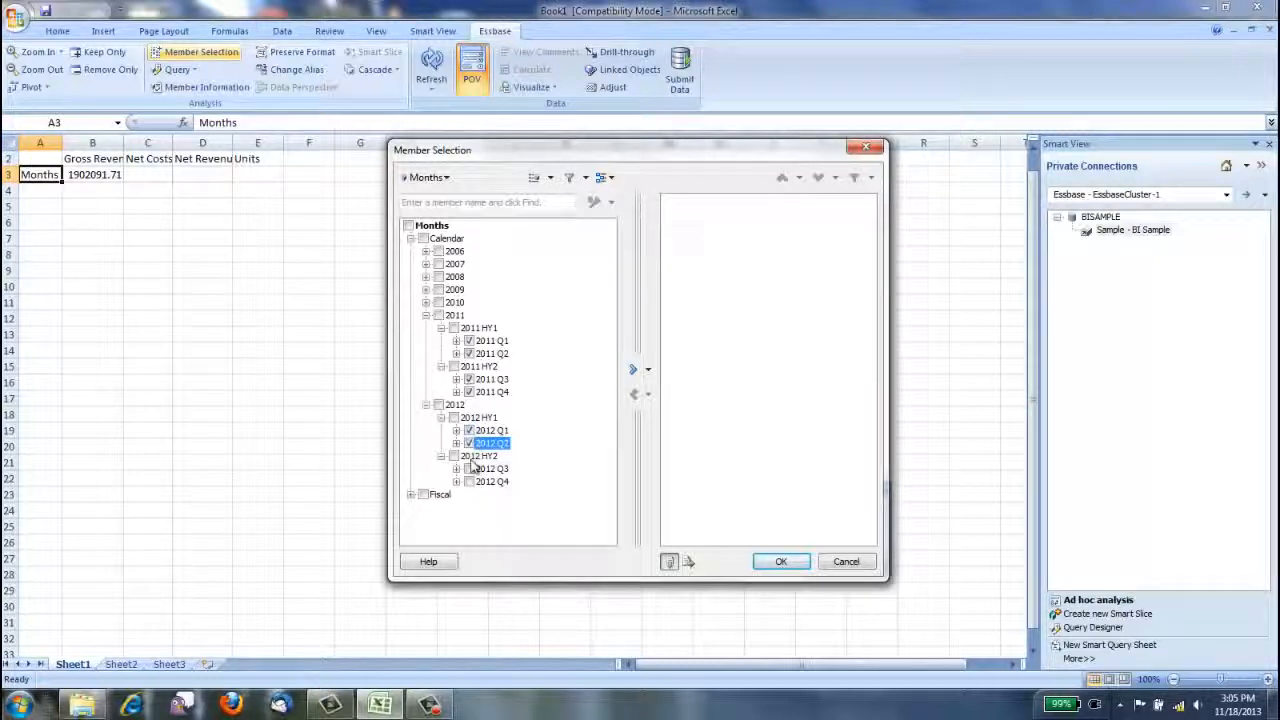
click(469, 468)
click(469, 481)
click(632, 371)
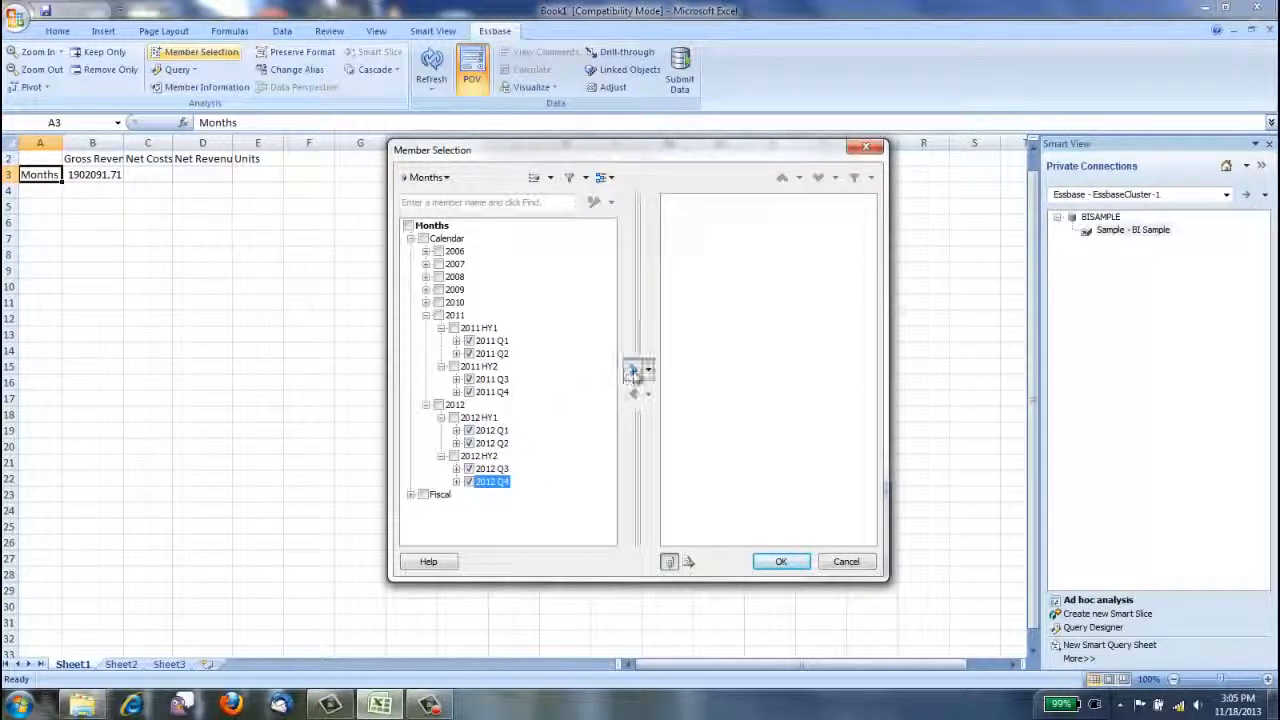
click(794, 568)
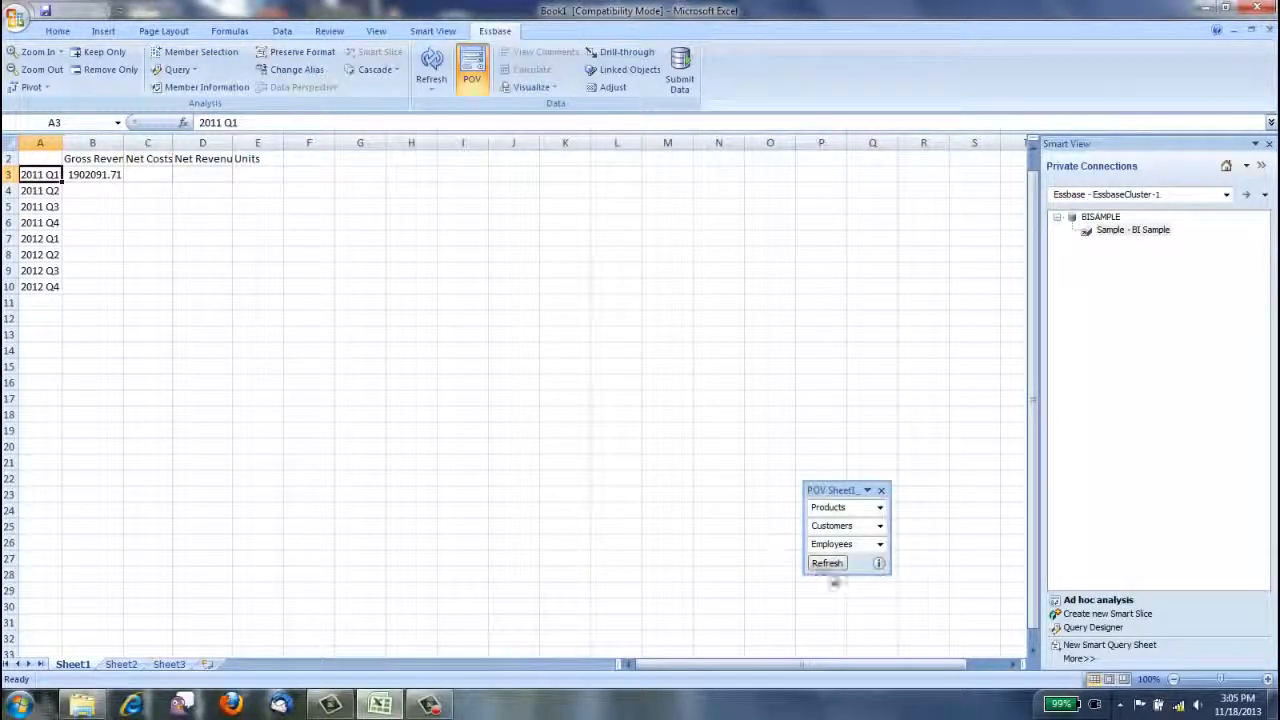
click(828, 563)
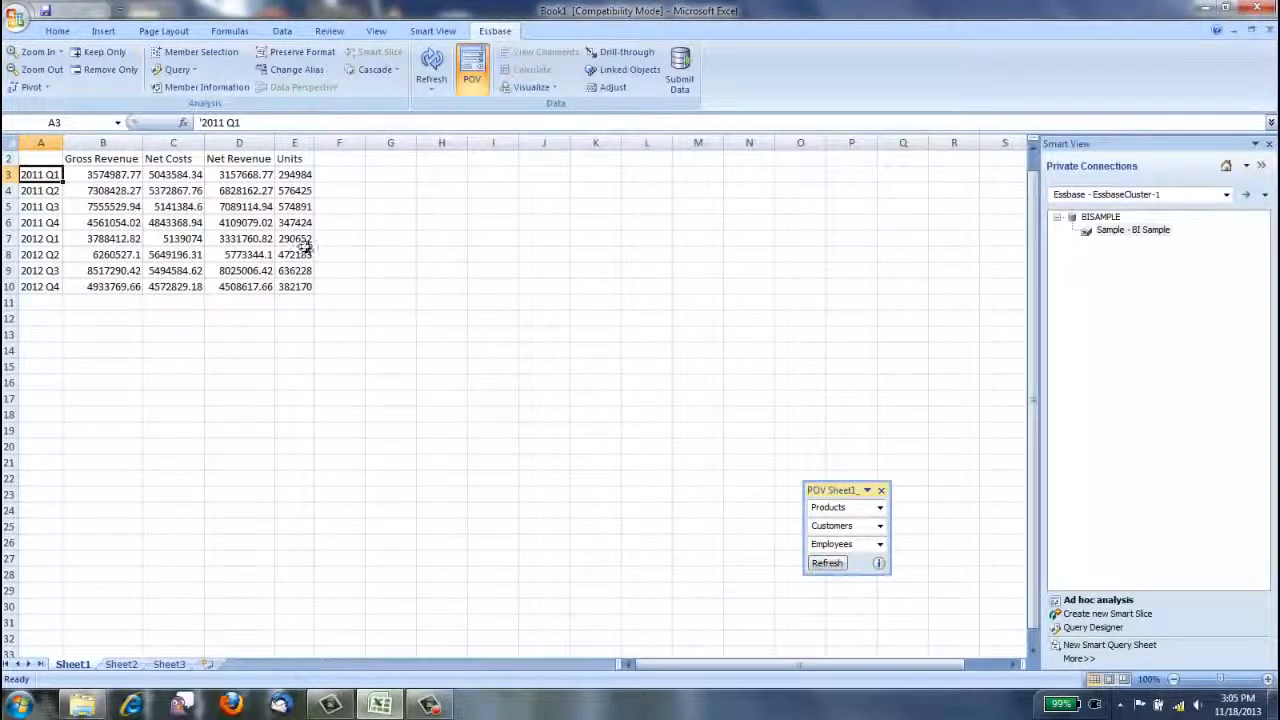
Format the whole sheet's numbers in comma style without decimals and widen all columns to fit the values.
click(8, 145)
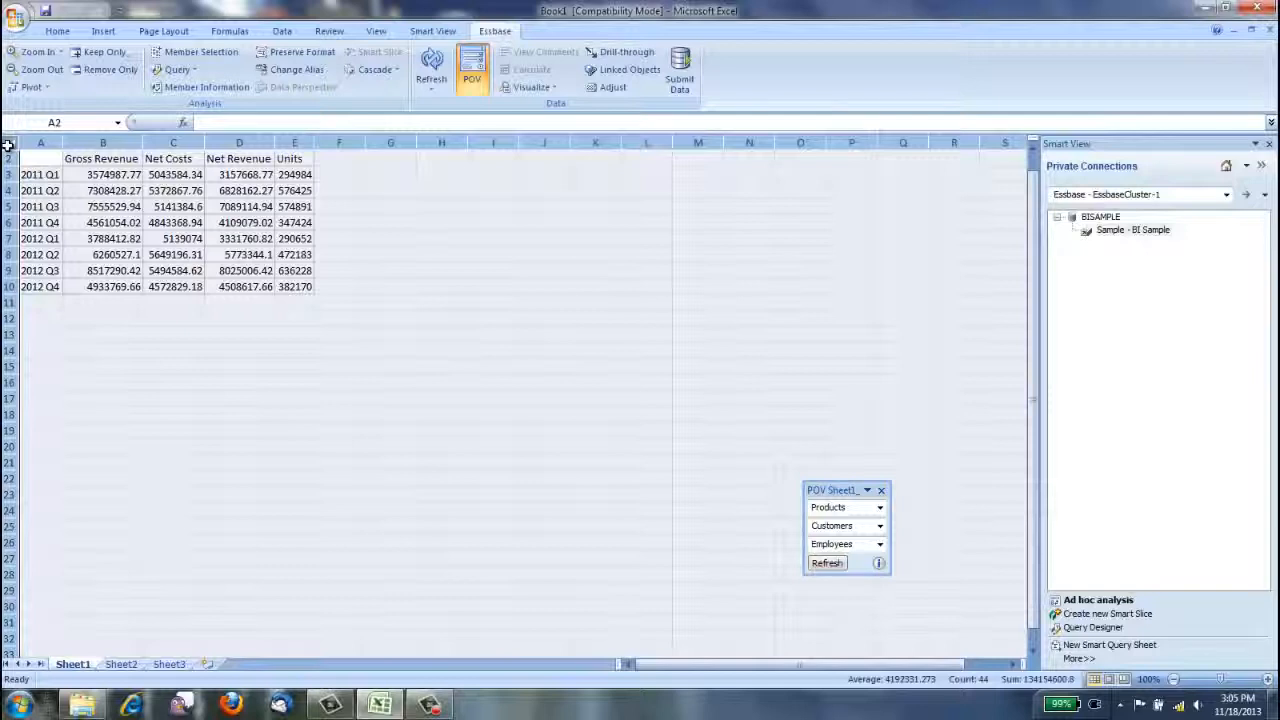
click(60, 33)
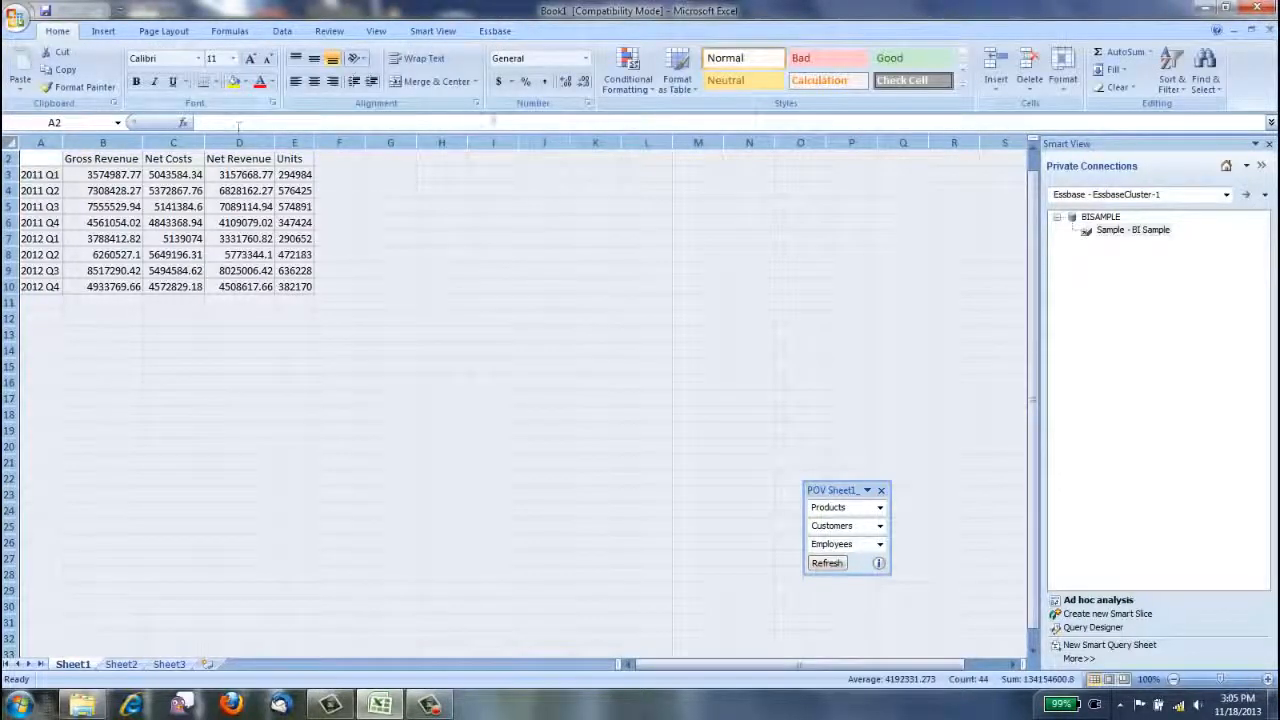
click(545, 82)
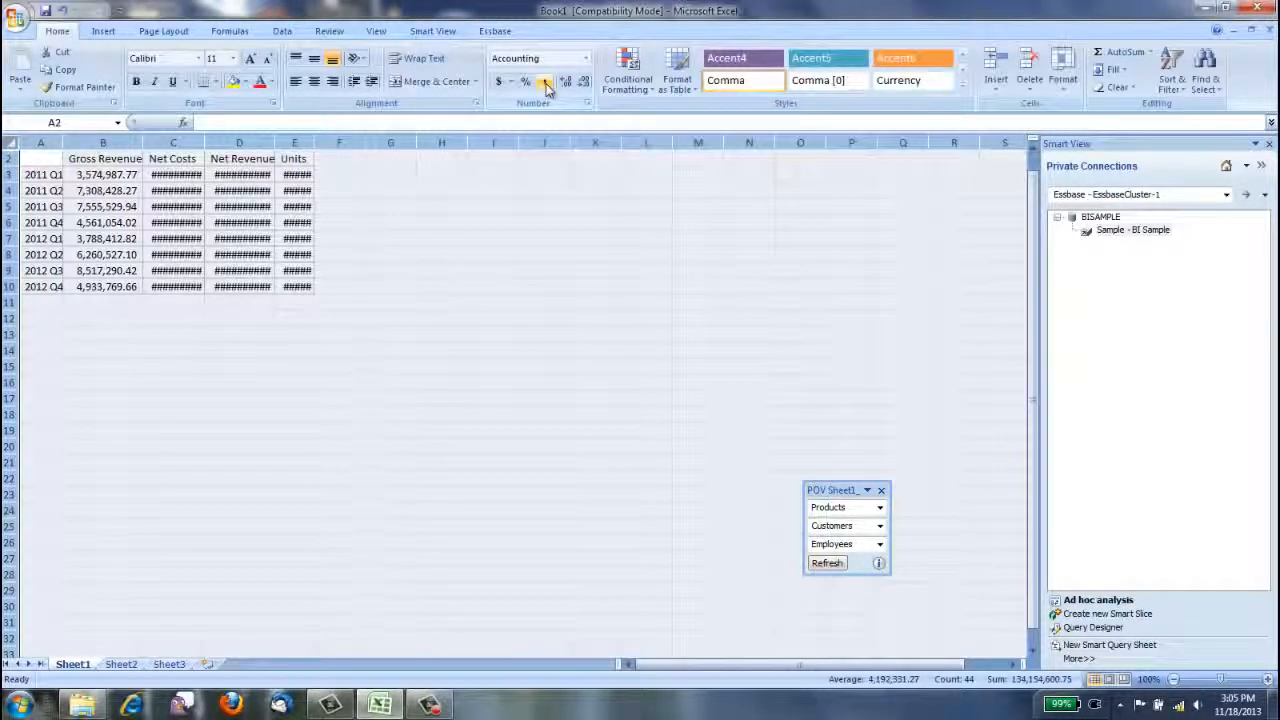
click(584, 82)
click(585, 83)
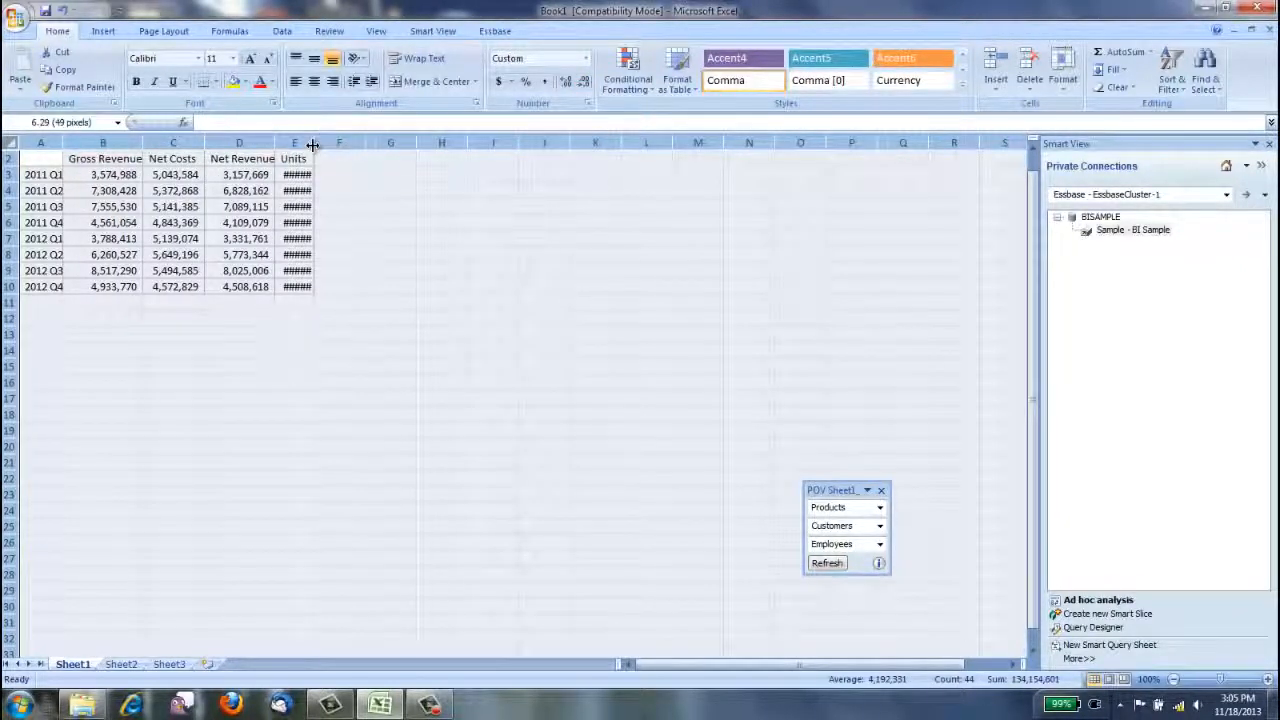
drag(313, 145, 363, 145)
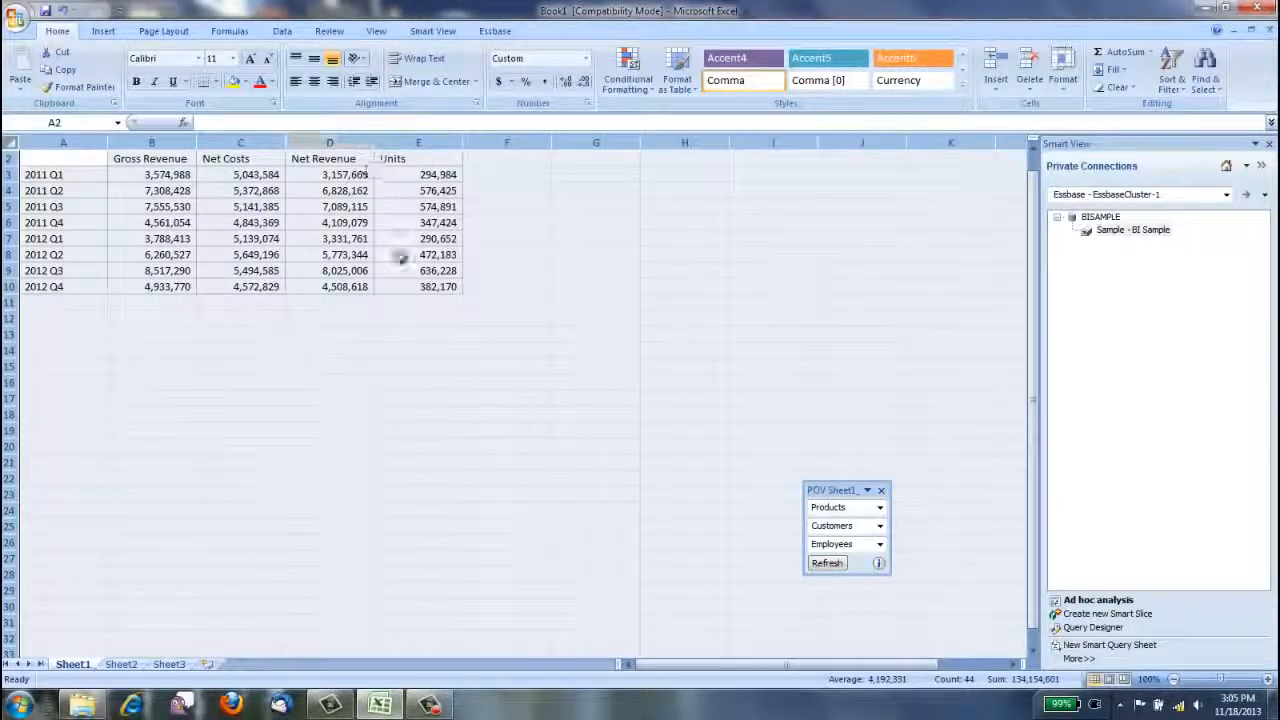
Move the floating POV box beside the data grid and select cell A14 below the grid.
click(152, 332)
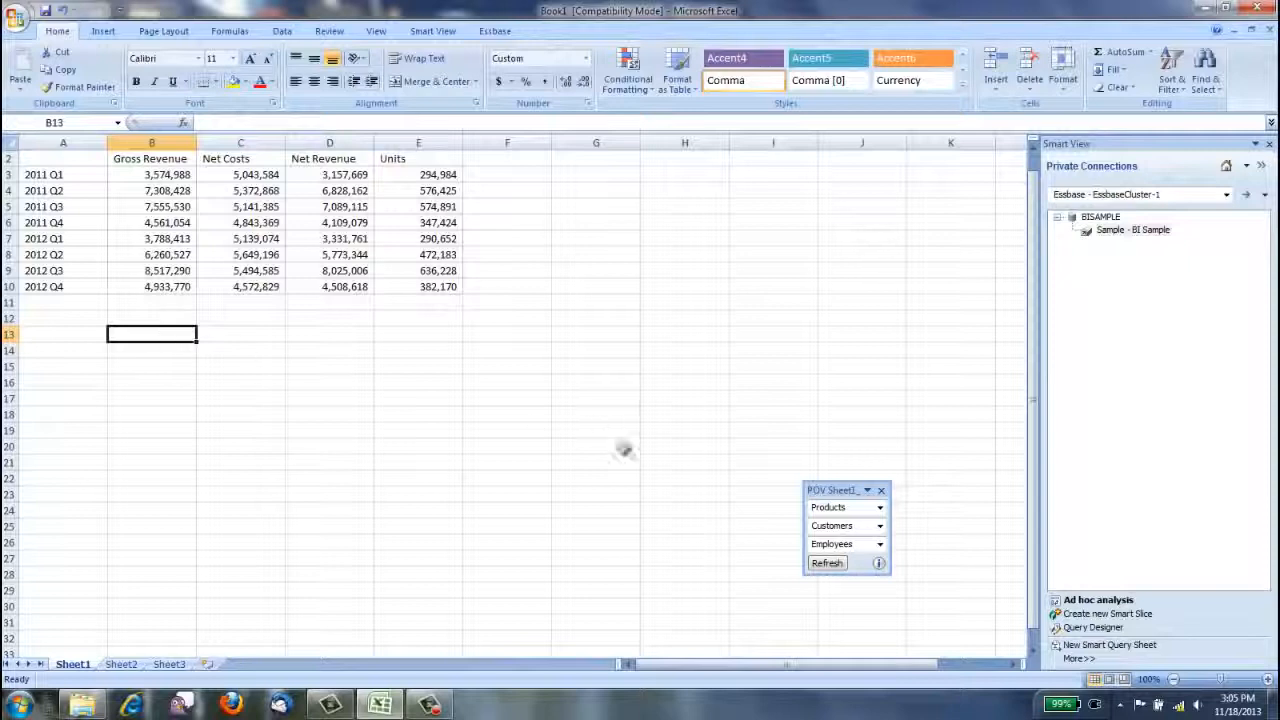
drag(845, 491, 625, 190)
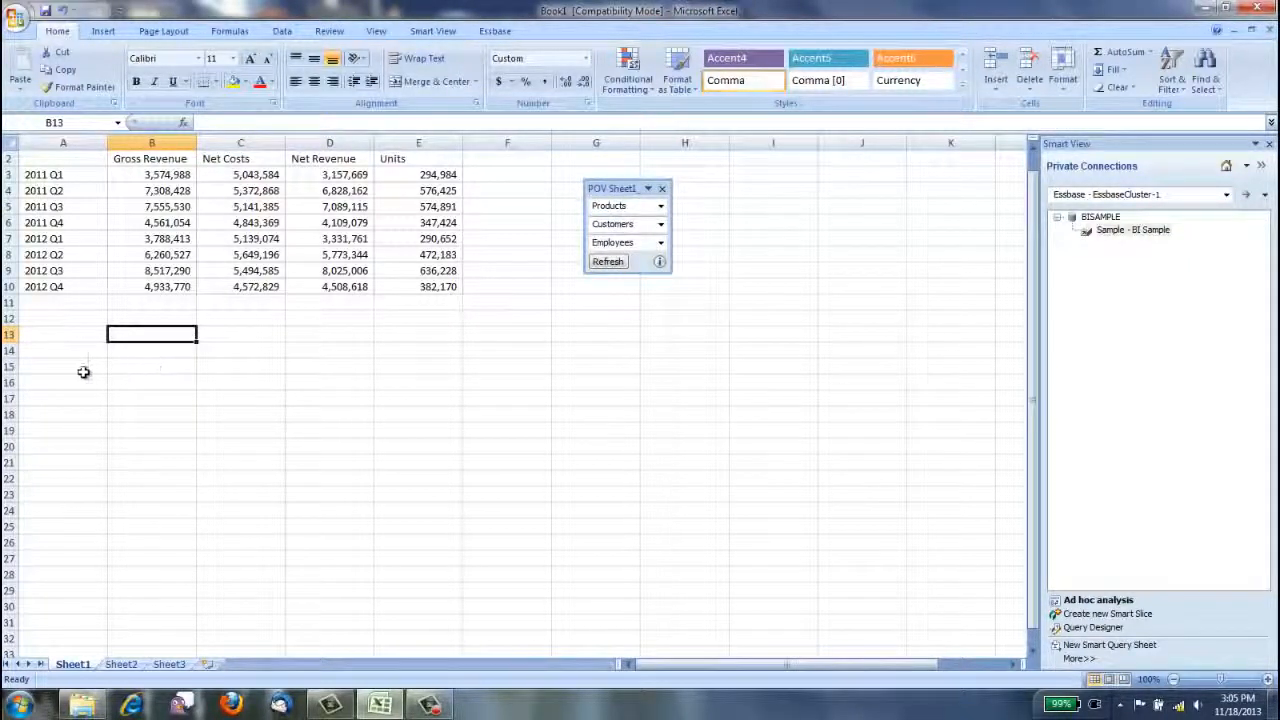
click(62, 349)
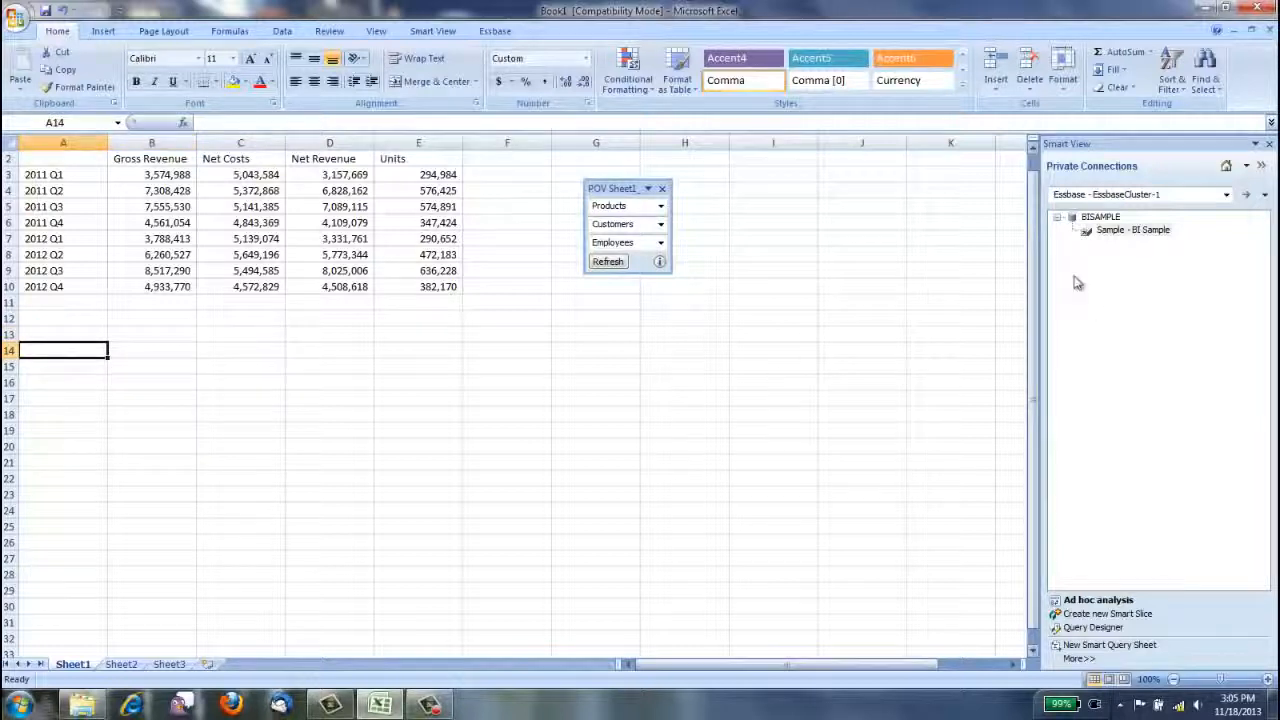
Switch to the Oracle BI EE connection slc05vrq.us.oracle.com and sign in with the user name and password.
click(1227, 196)
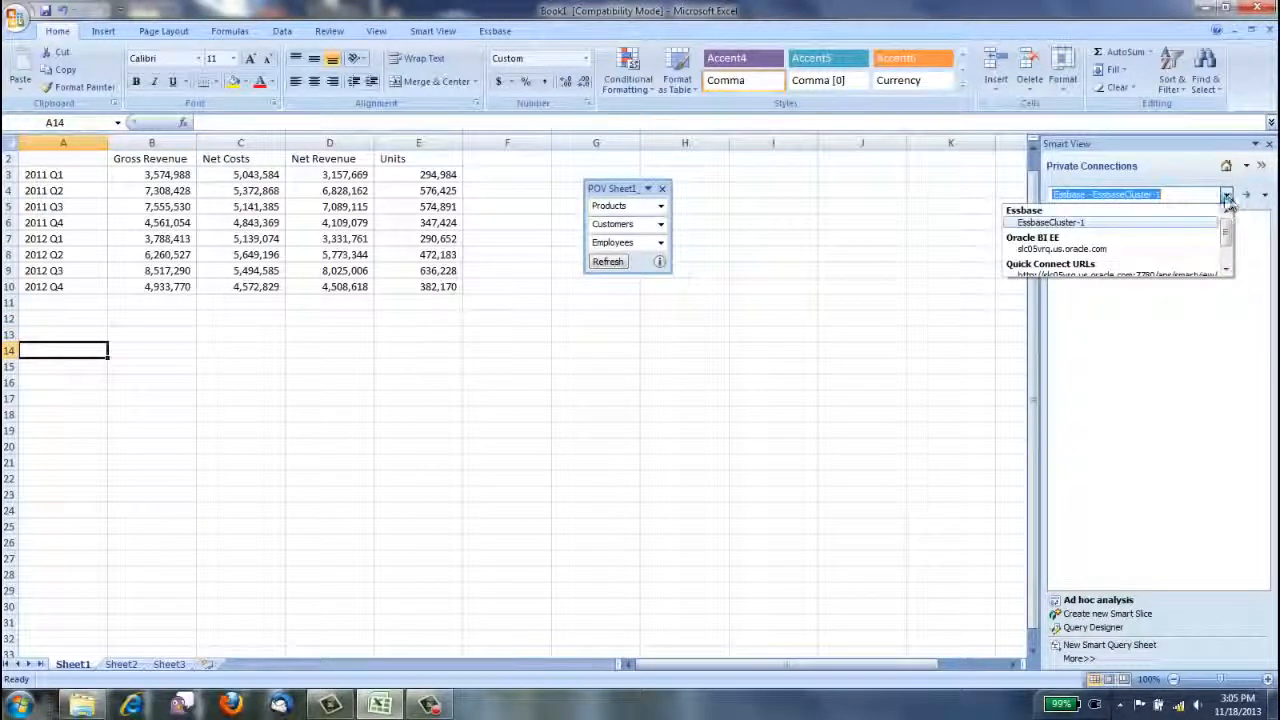
click(1127, 247)
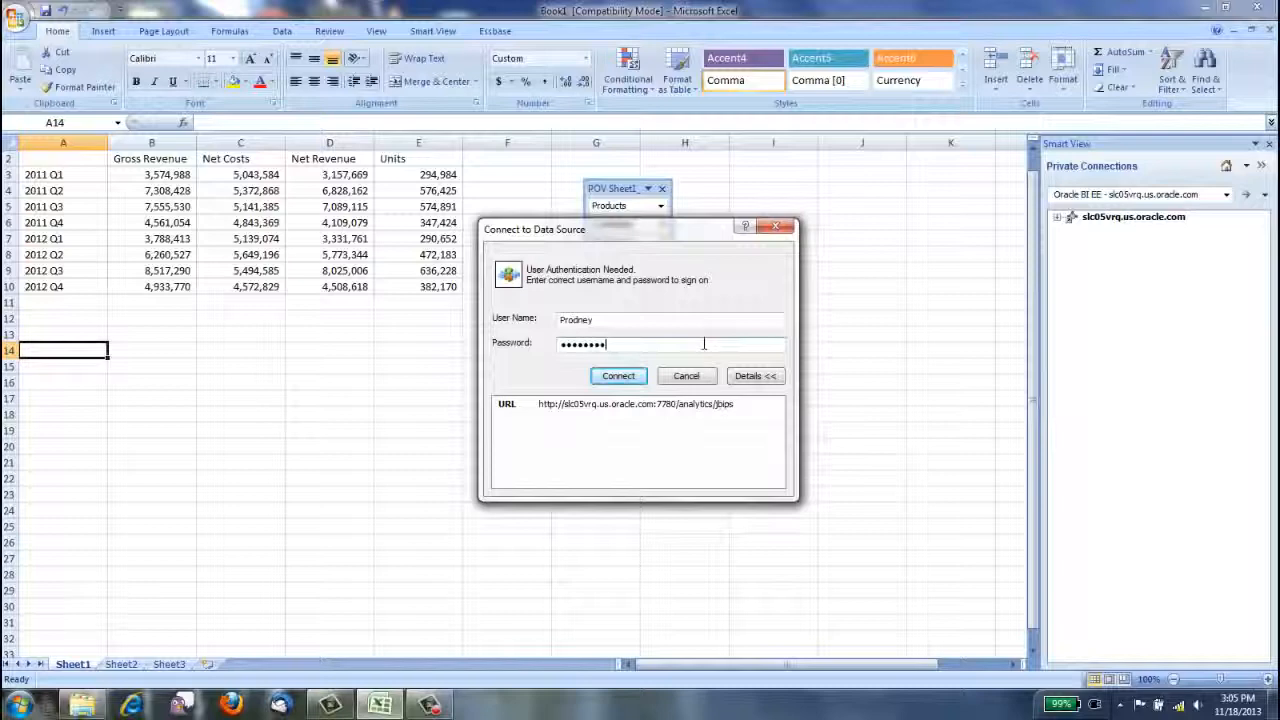
click(636, 376)
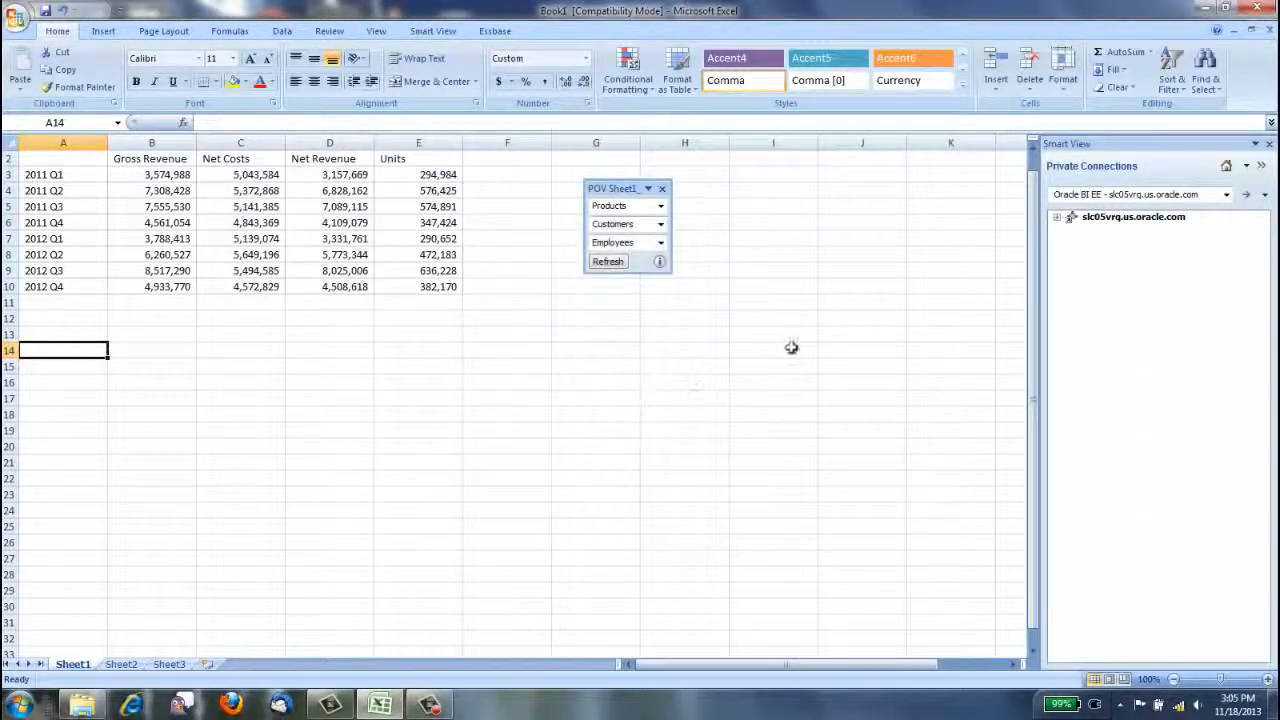
Expand the catalog through Shared Folders and 3. Analysis and Dashboards to the contents of the Smart View folder and its Dashboards subfolder.
click(1072, 230)
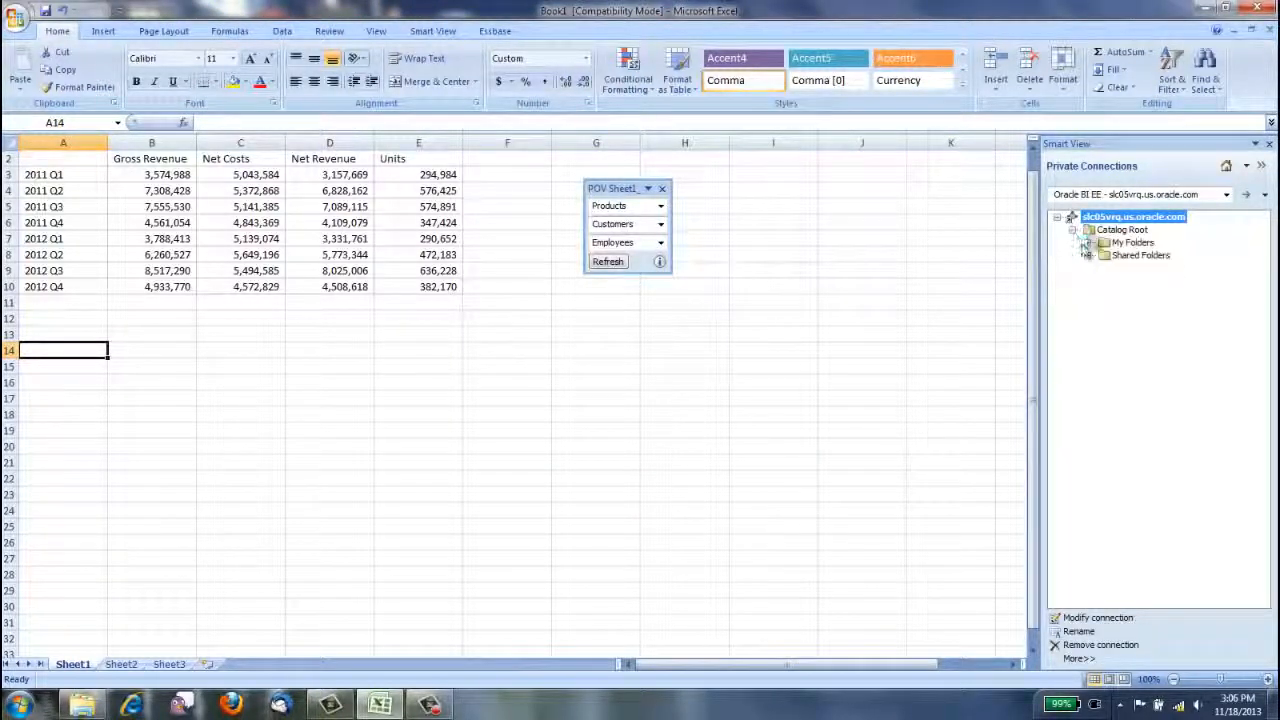
click(1088, 256)
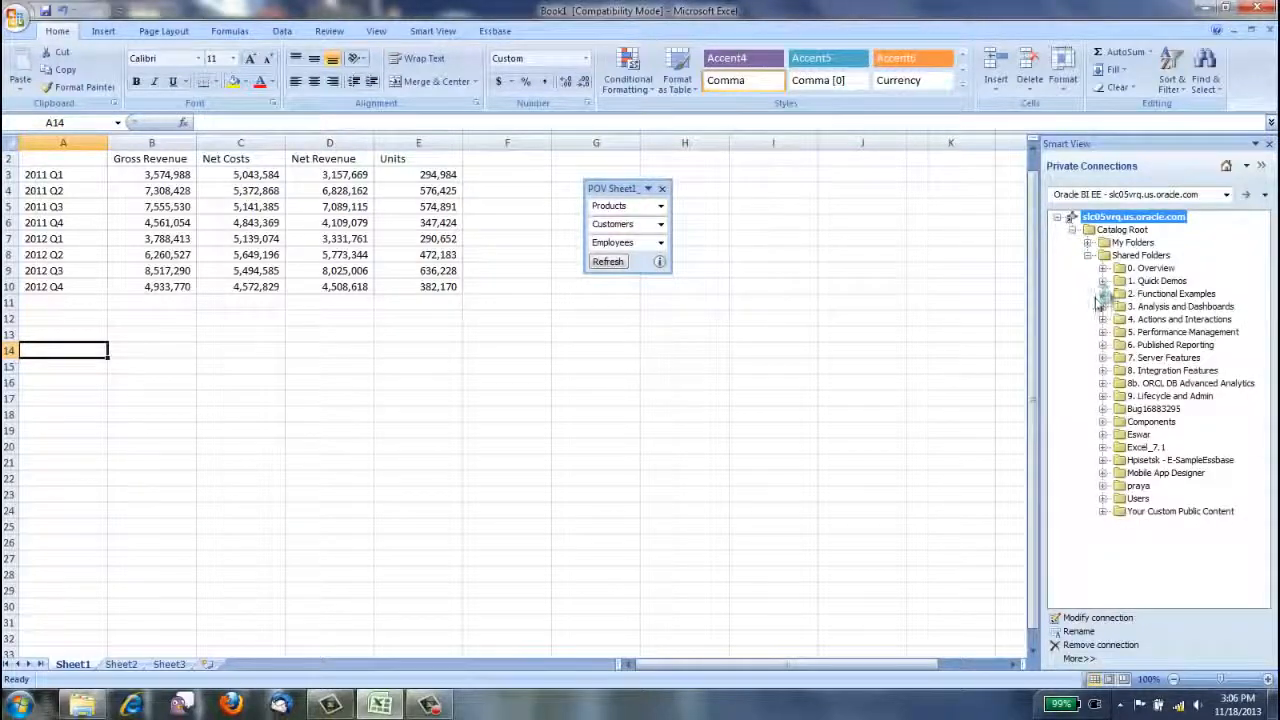
click(1103, 307)
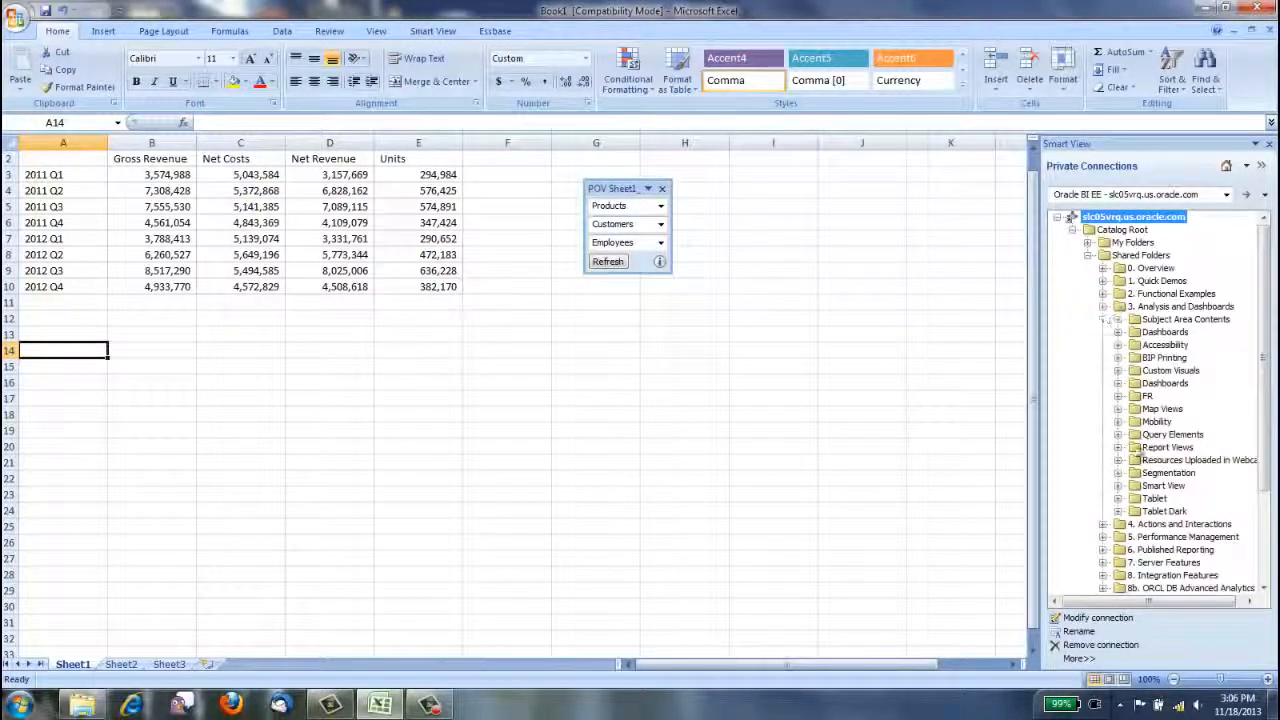
click(1118, 486)
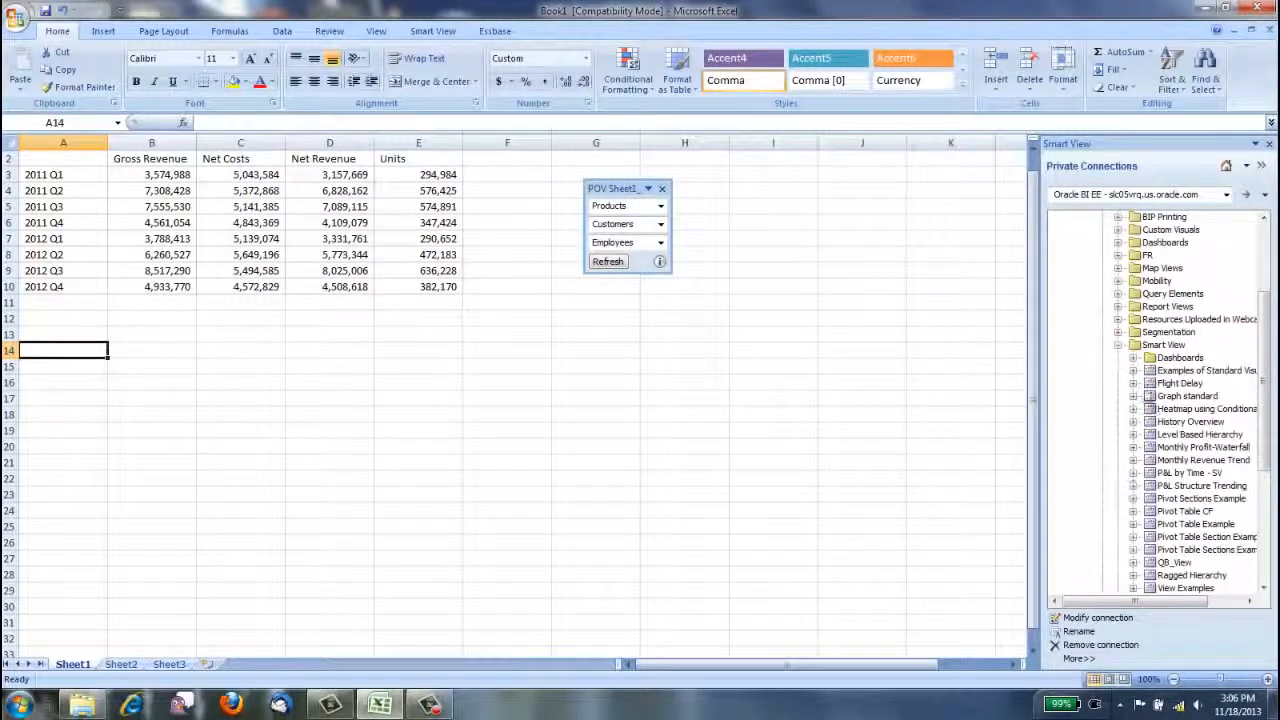
click(1133, 357)
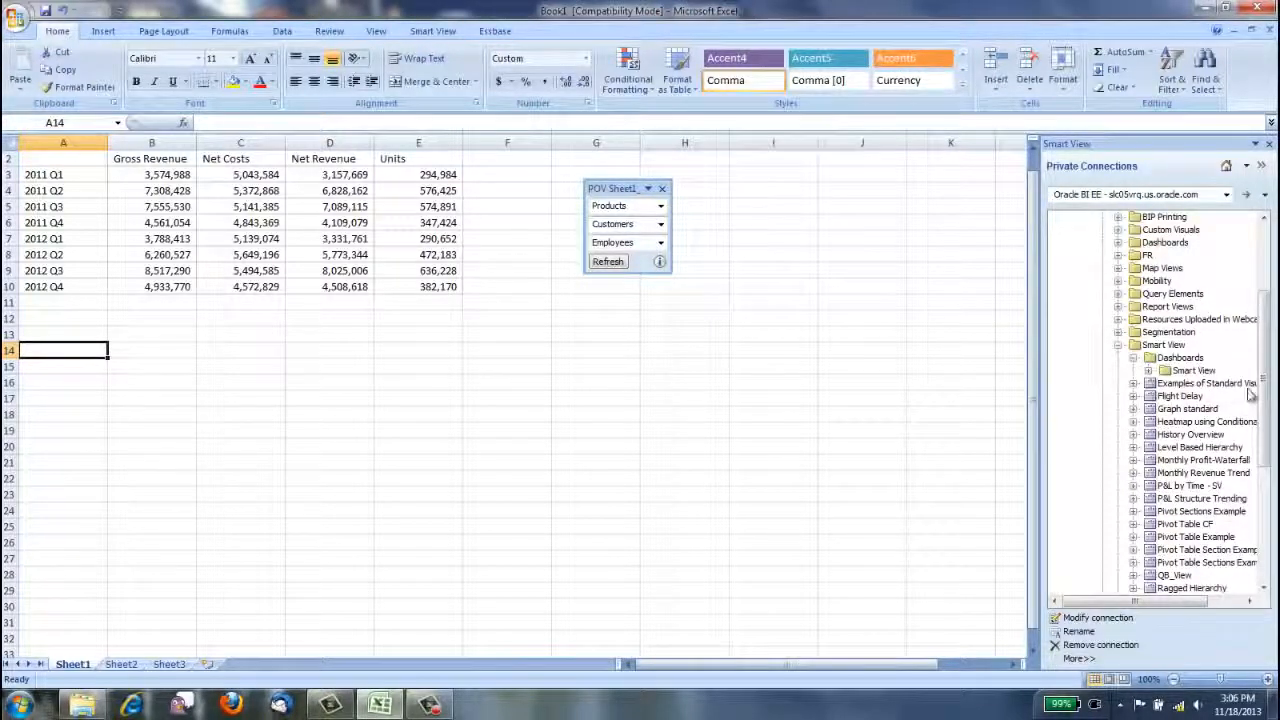
drag(1265, 391, 1265, 415)
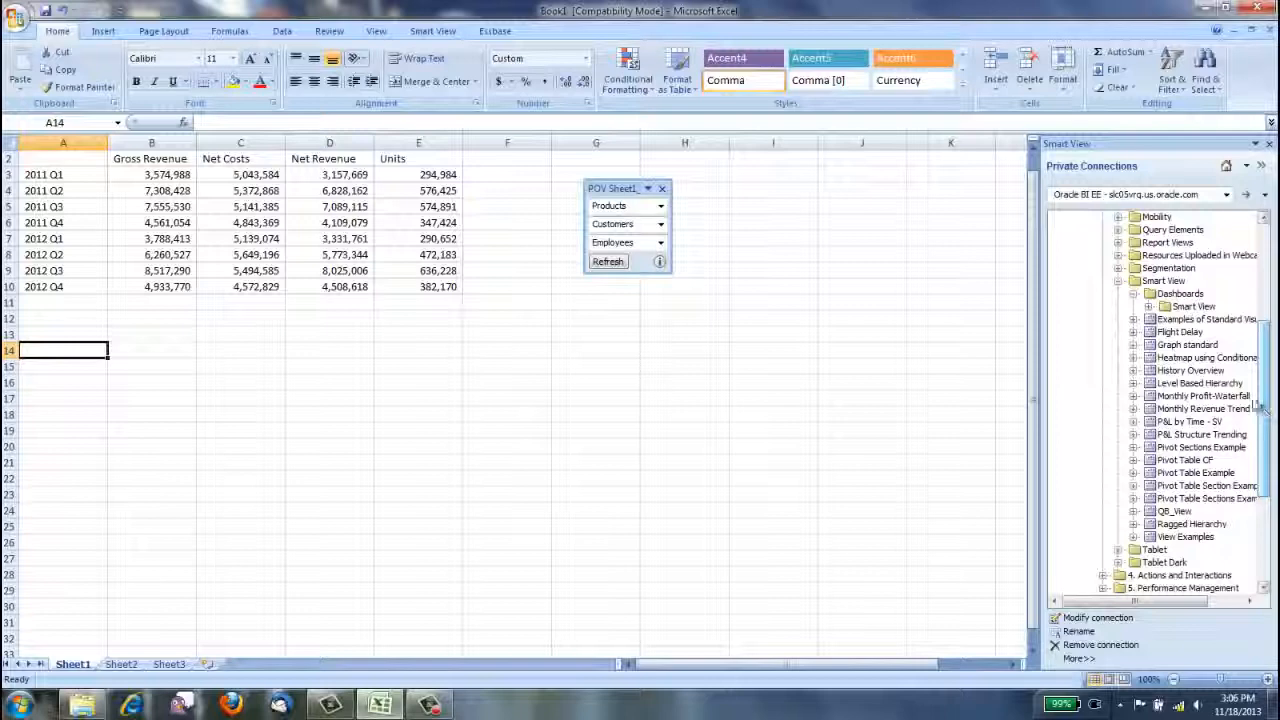
Insert Chart 2 of the Flight Delay analysis and move the chart to the right of the data grid, below the POV box.
click(1134, 332)
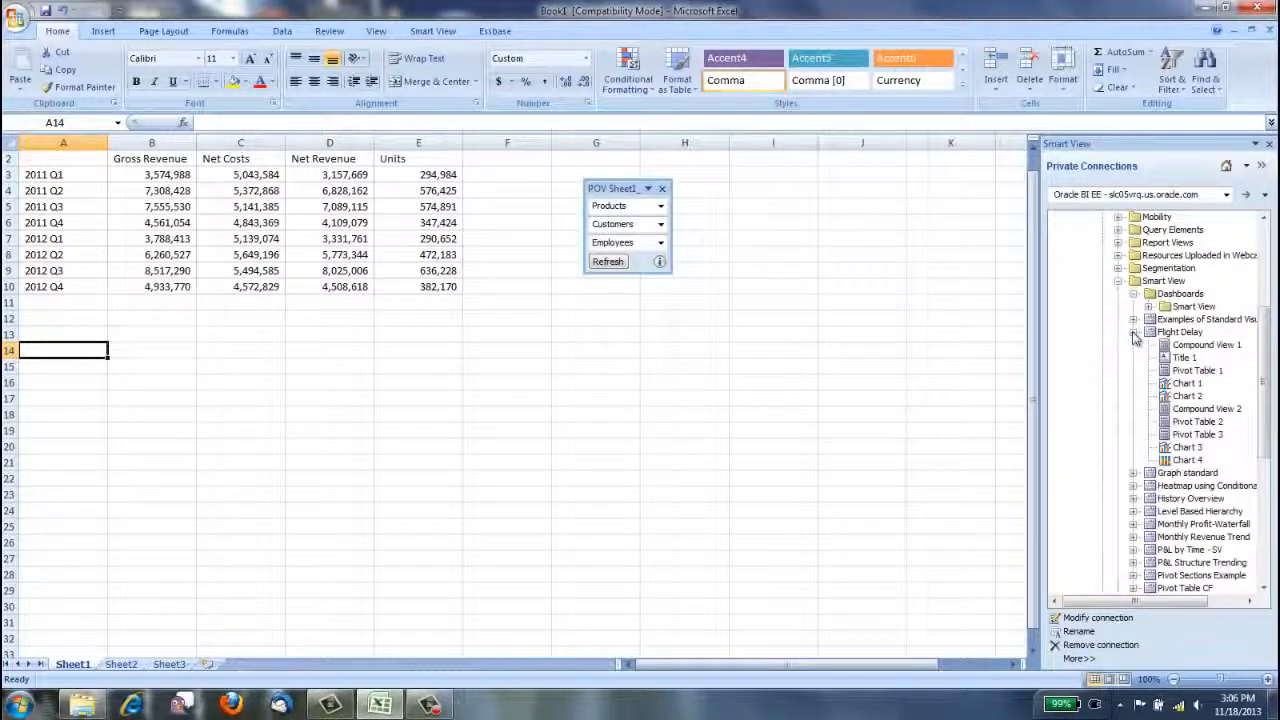
drag(1187, 396, 409, 388)
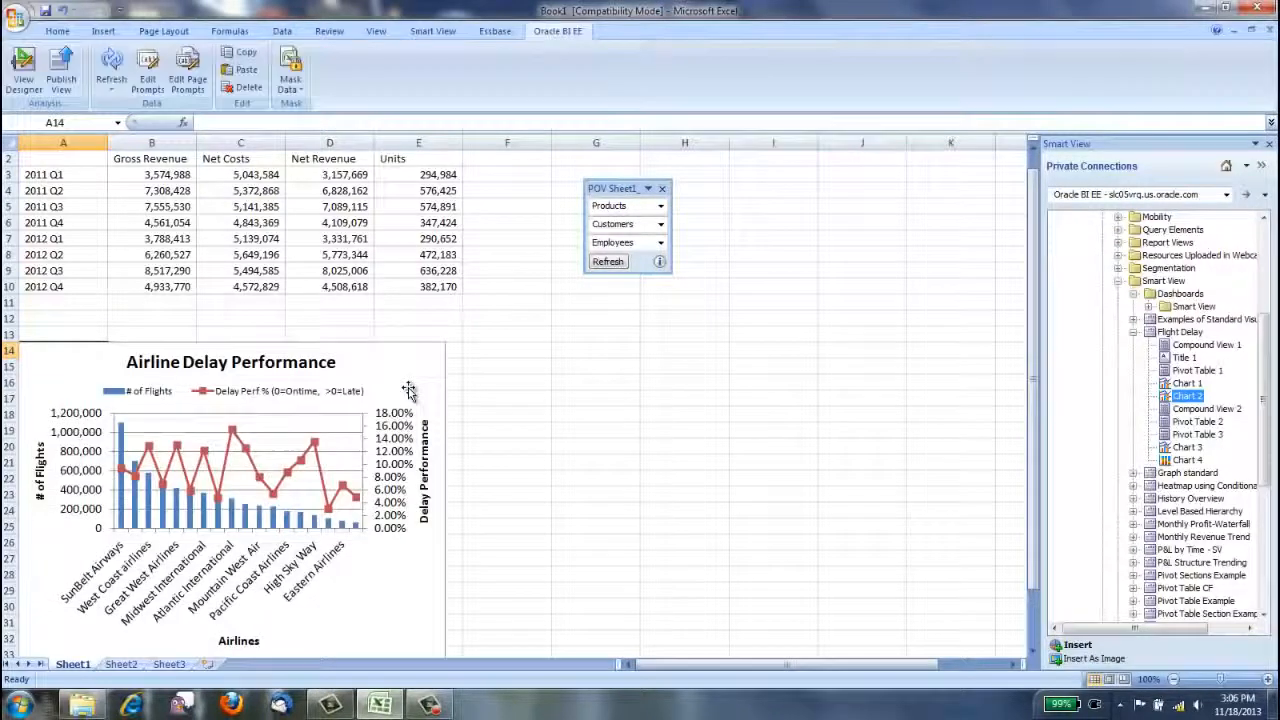
click(385, 344)
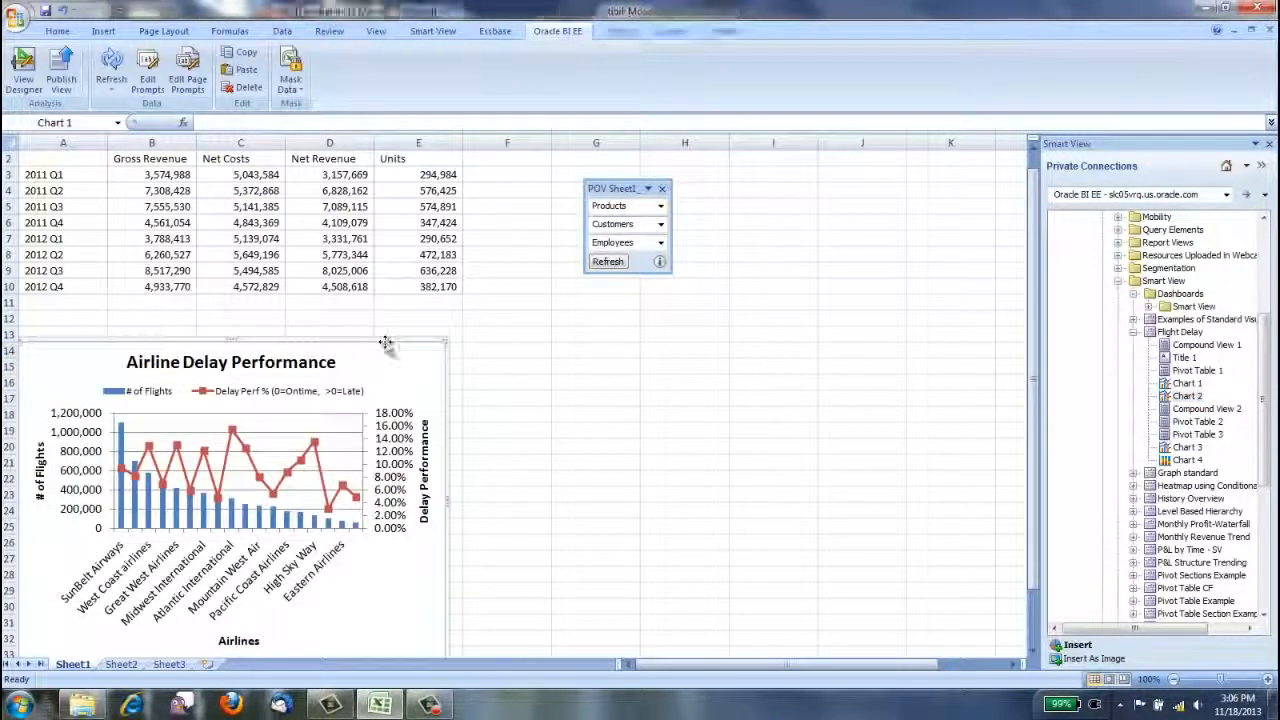
drag(388, 339, 960, 290)
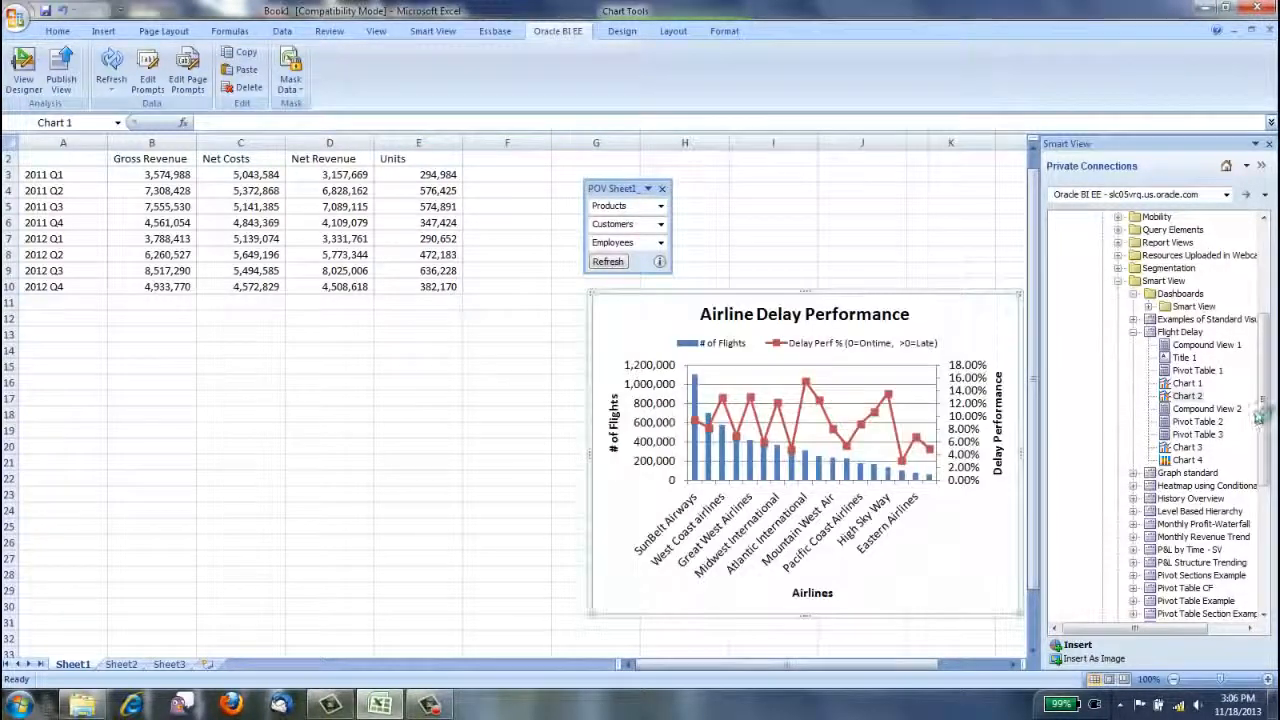
Insert Pivot Table 1 of the Heatmap analysis at cell A32.
drag(1262, 415, 1264, 465)
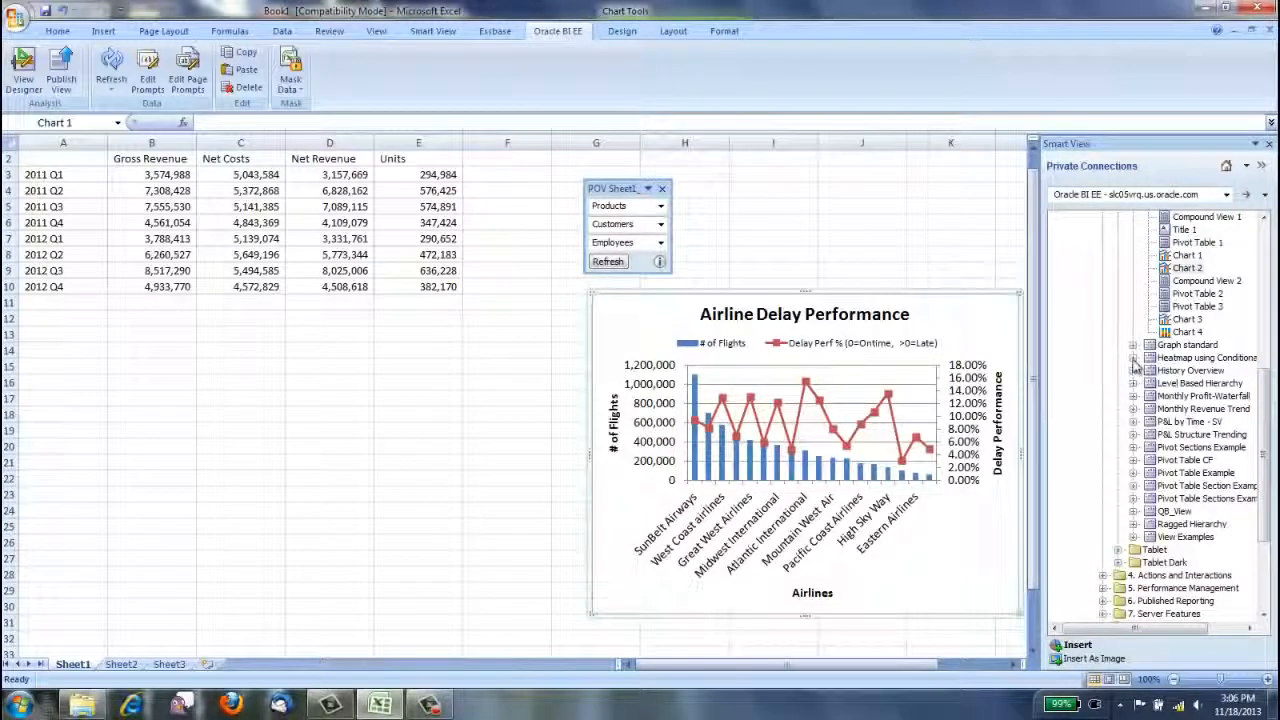
click(1134, 358)
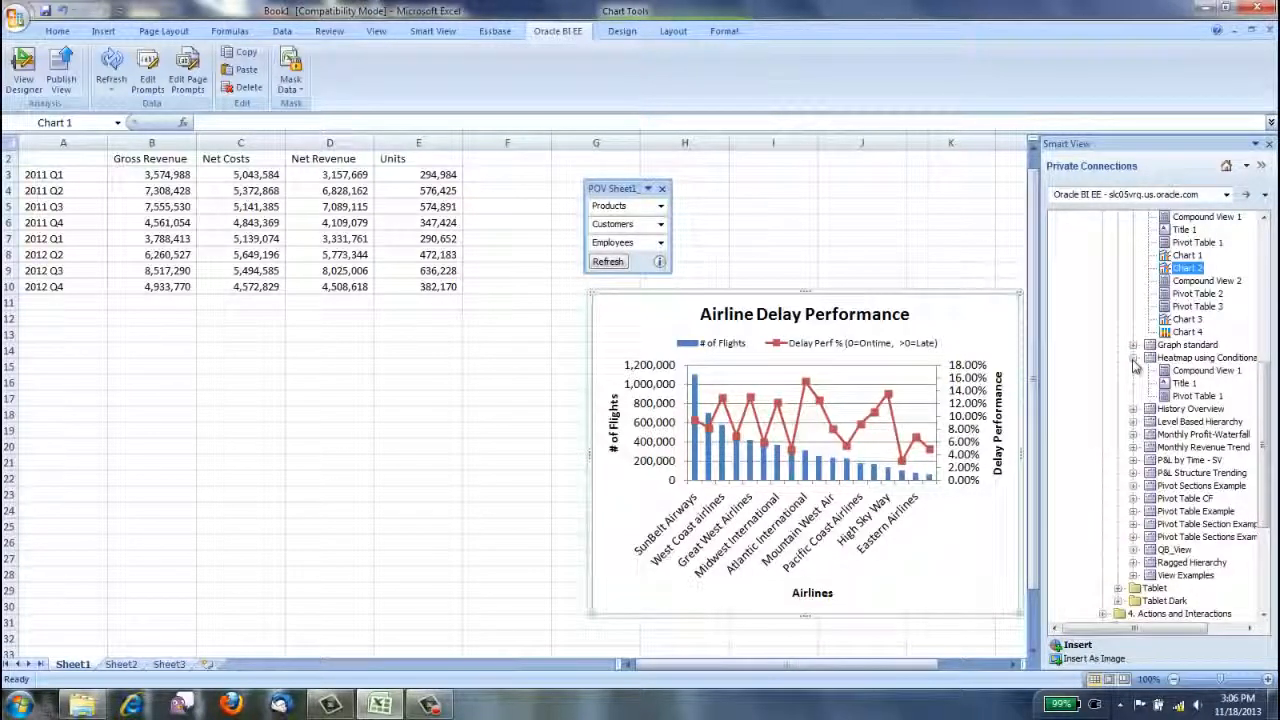
click(62, 645)
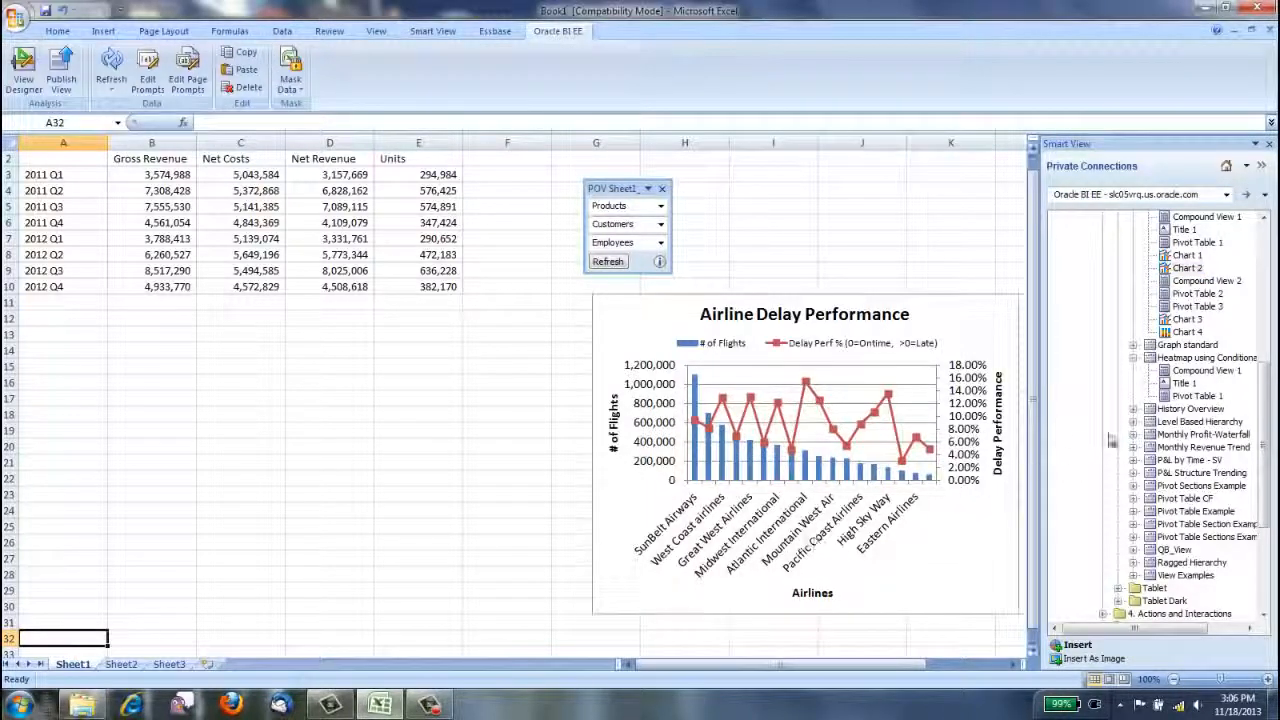
click(1168, 397)
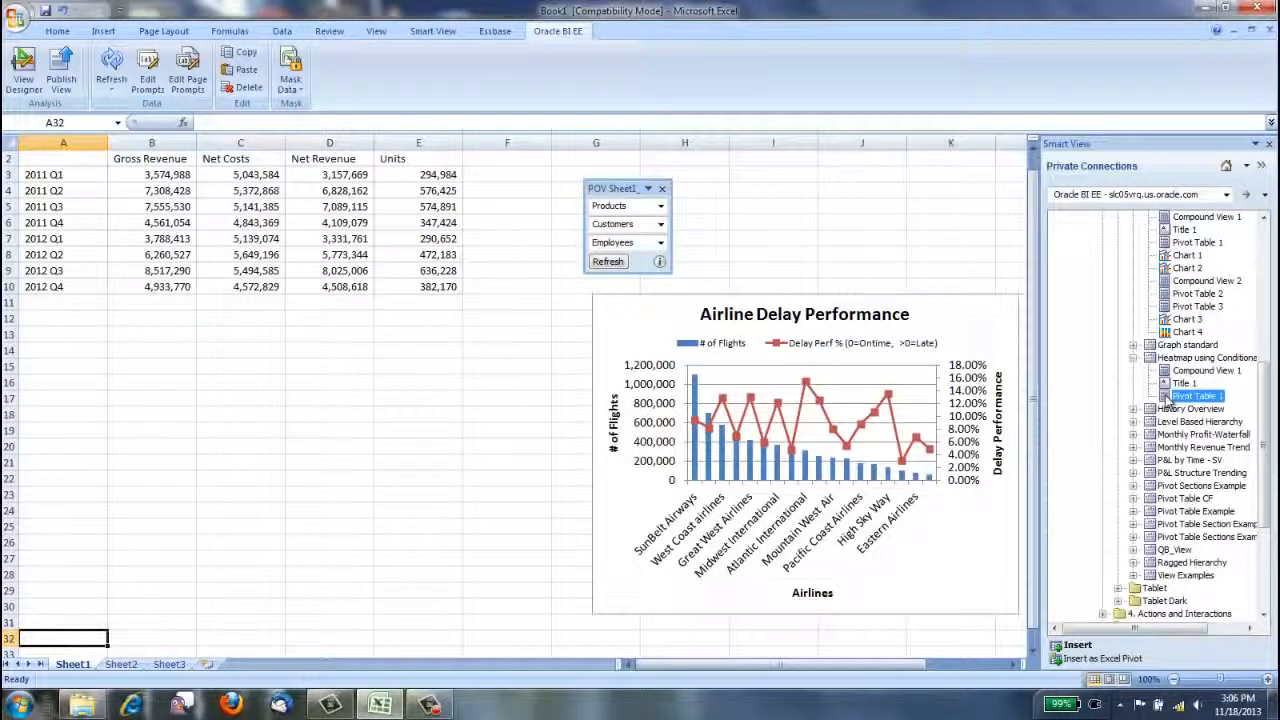
double_click(1165, 396)
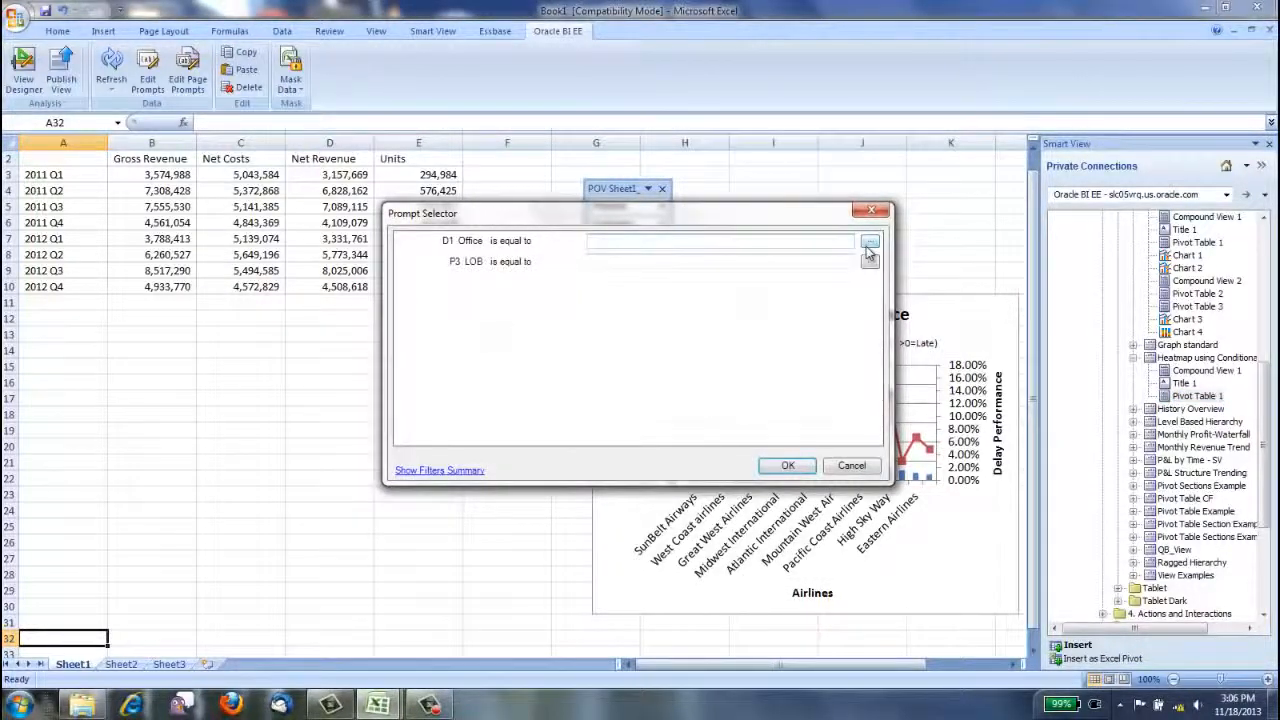
Set the D1 Office and P3 LOB prompts to all available values and confirm the prompts.
click(869, 244)
click(629, 329)
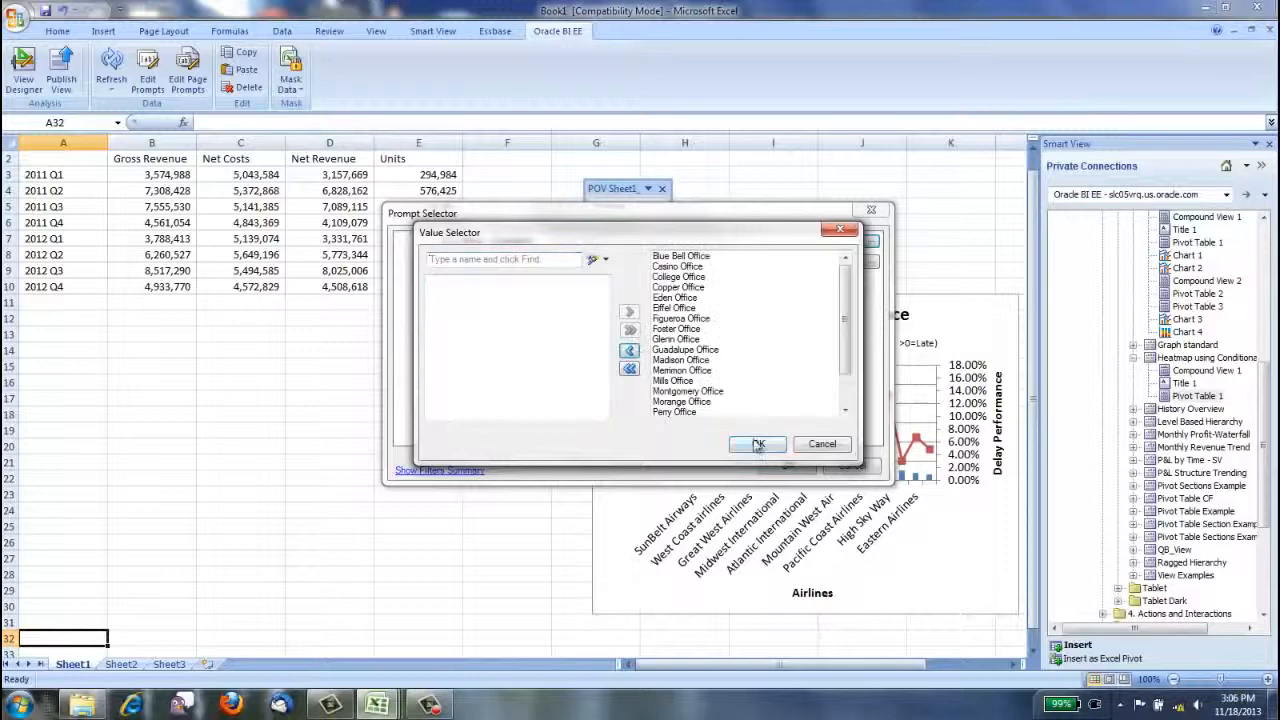
click(758, 444)
click(871, 263)
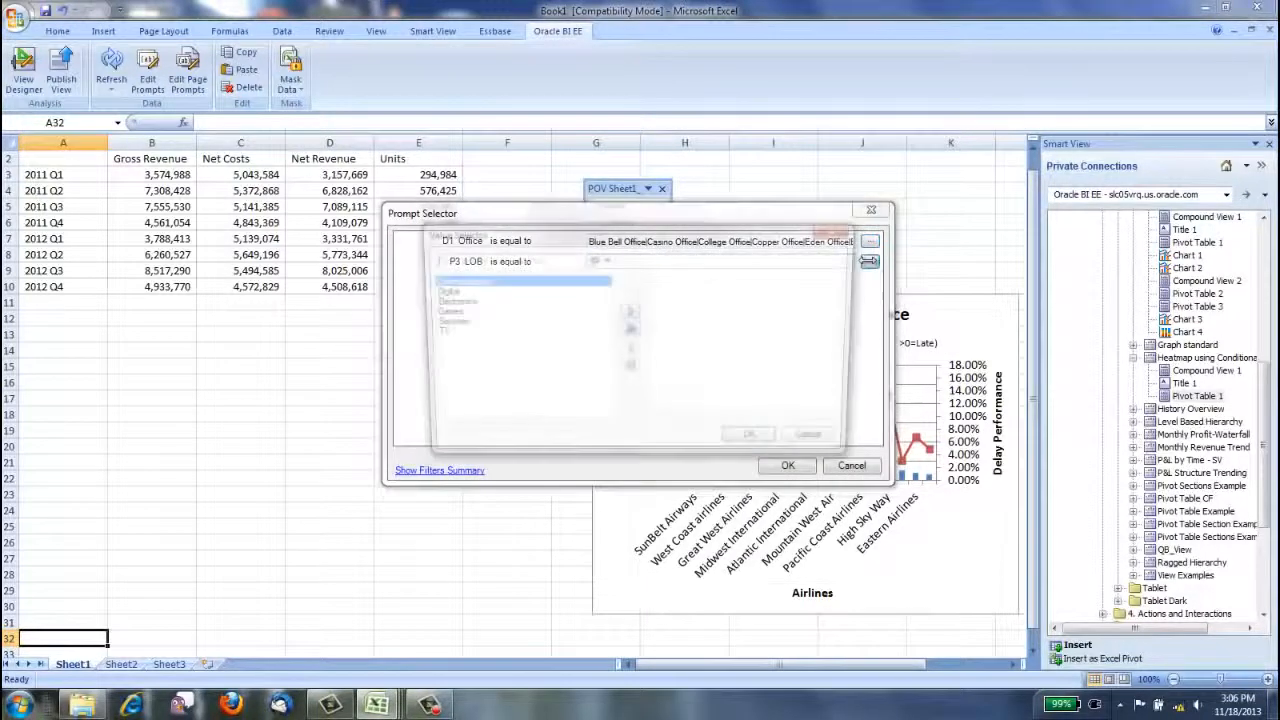
click(629, 329)
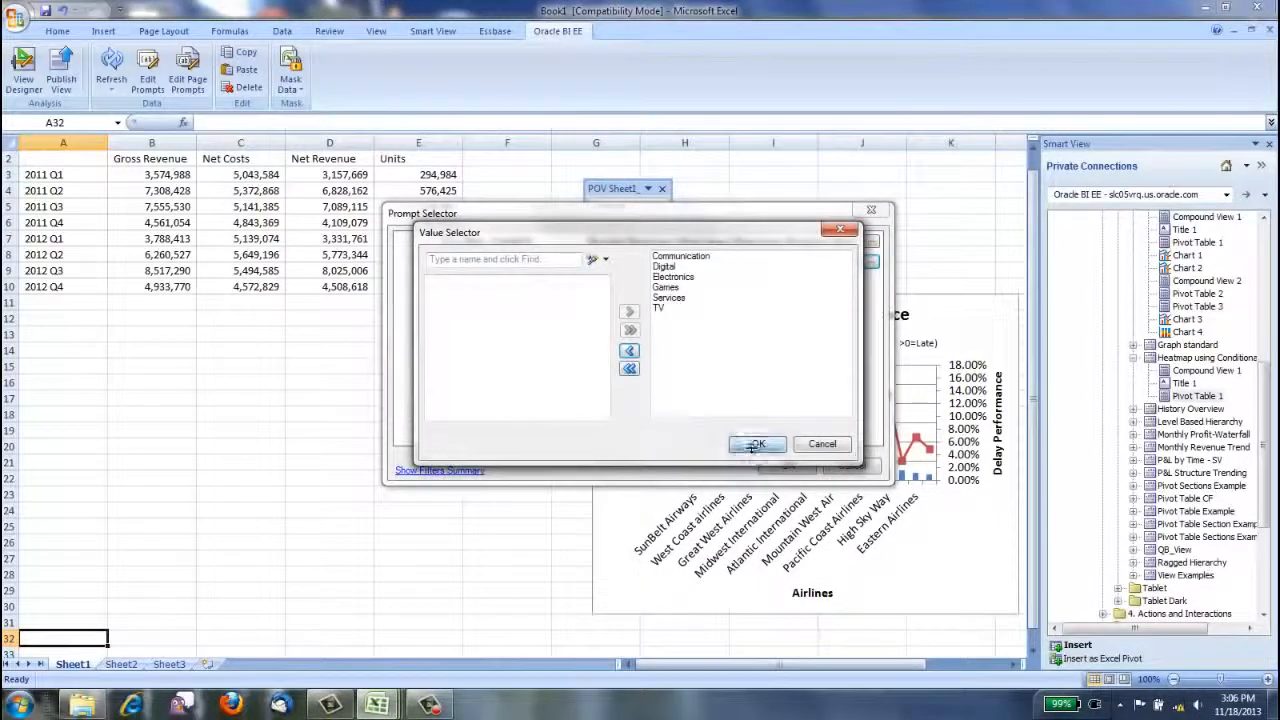
click(756, 444)
click(788, 466)
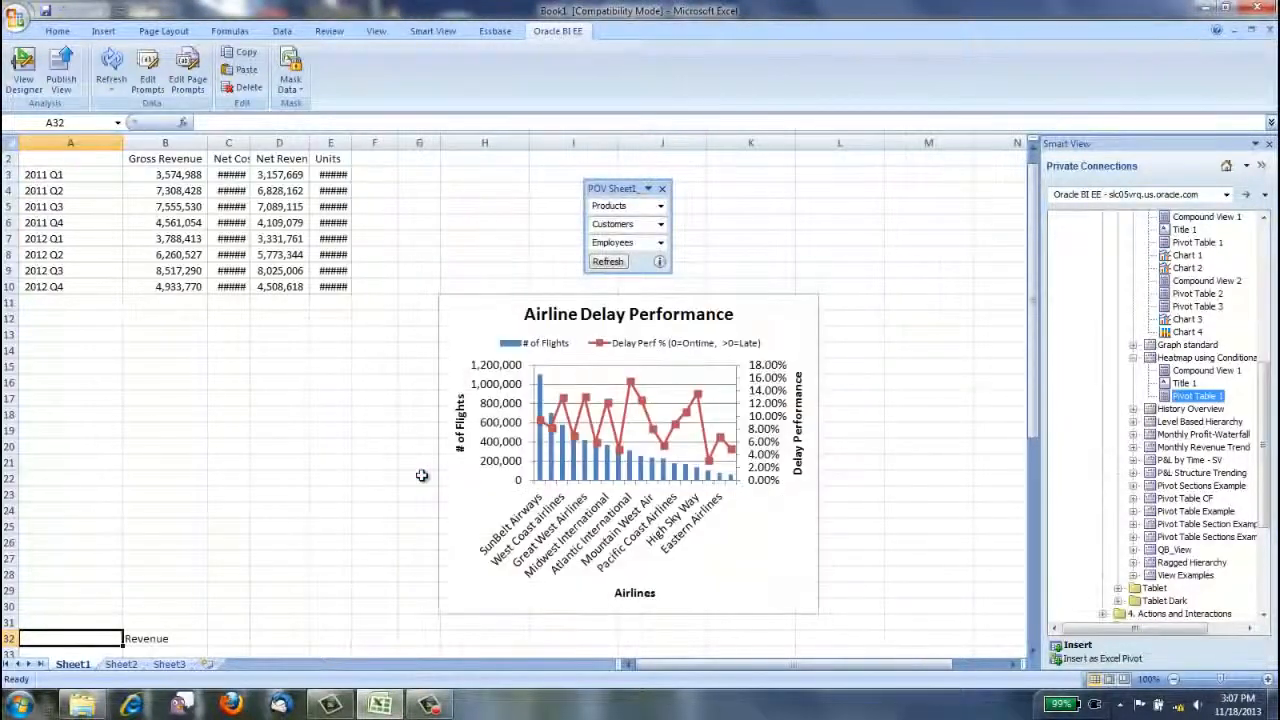
Close the Smart View pane, then widen the Airline Delay Performance chart and move it further right.
click(1269, 143)
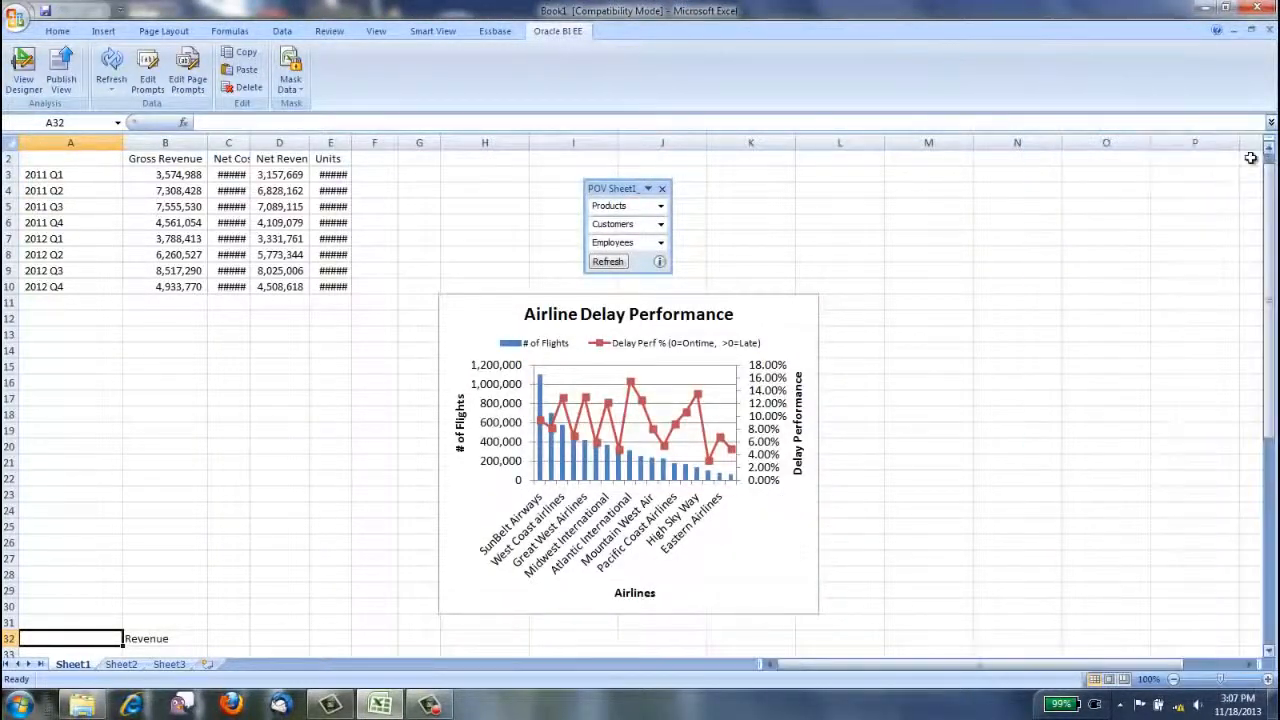
click(817, 452)
drag(817, 452, 973, 458)
drag(818, 290, 916, 291)
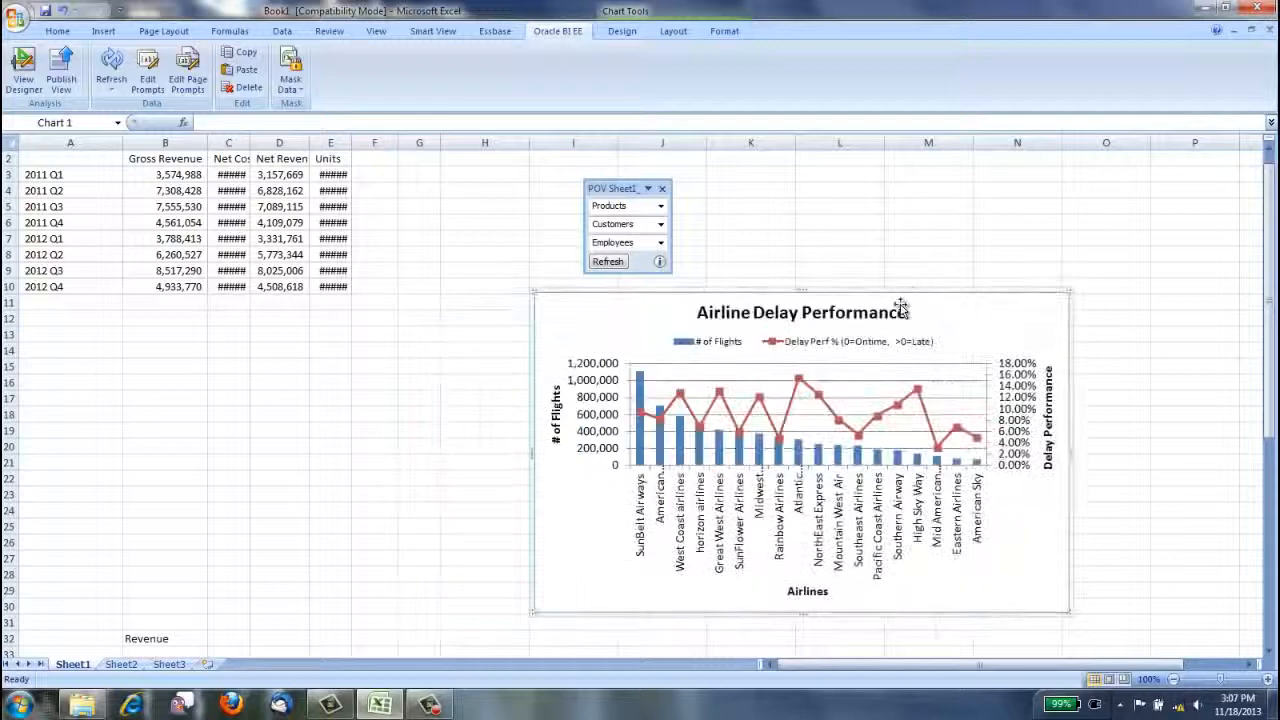
Review the inserted revenue pivot table by office and close the floating POV box.
drag(1273, 418, 1241, 556)
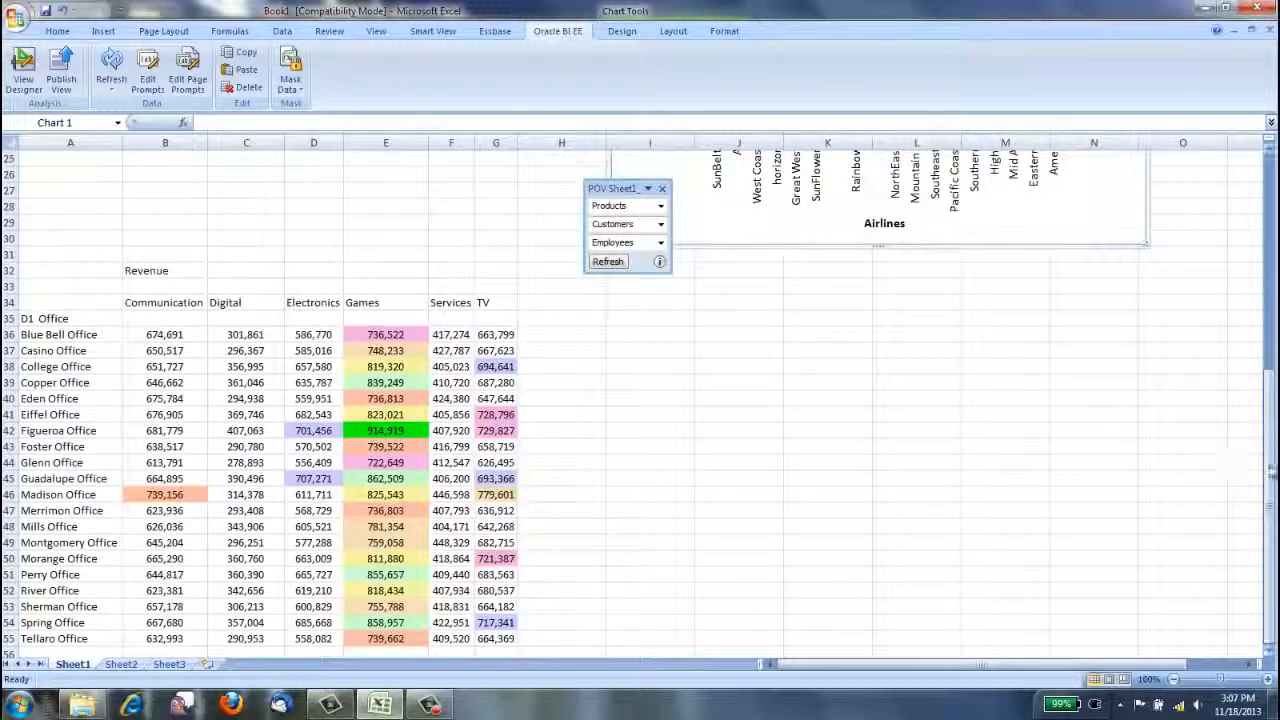
drag(1270, 472, 1270, 472)
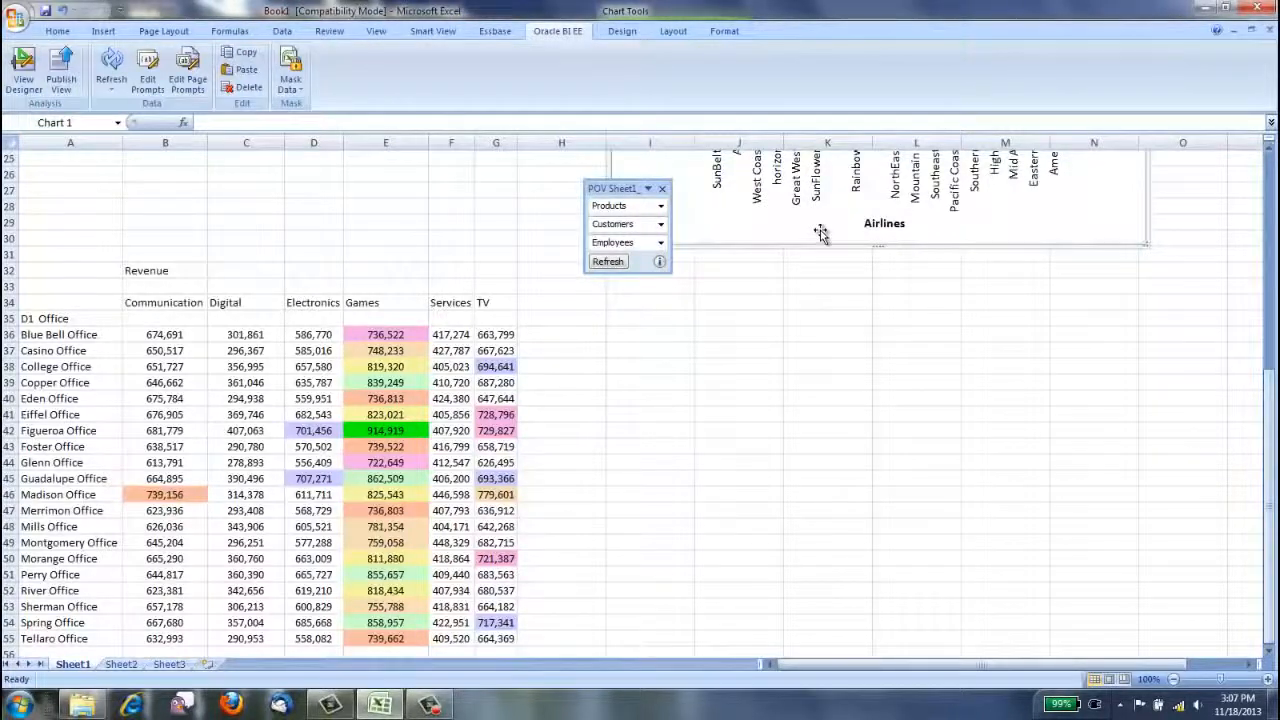
click(662, 190)
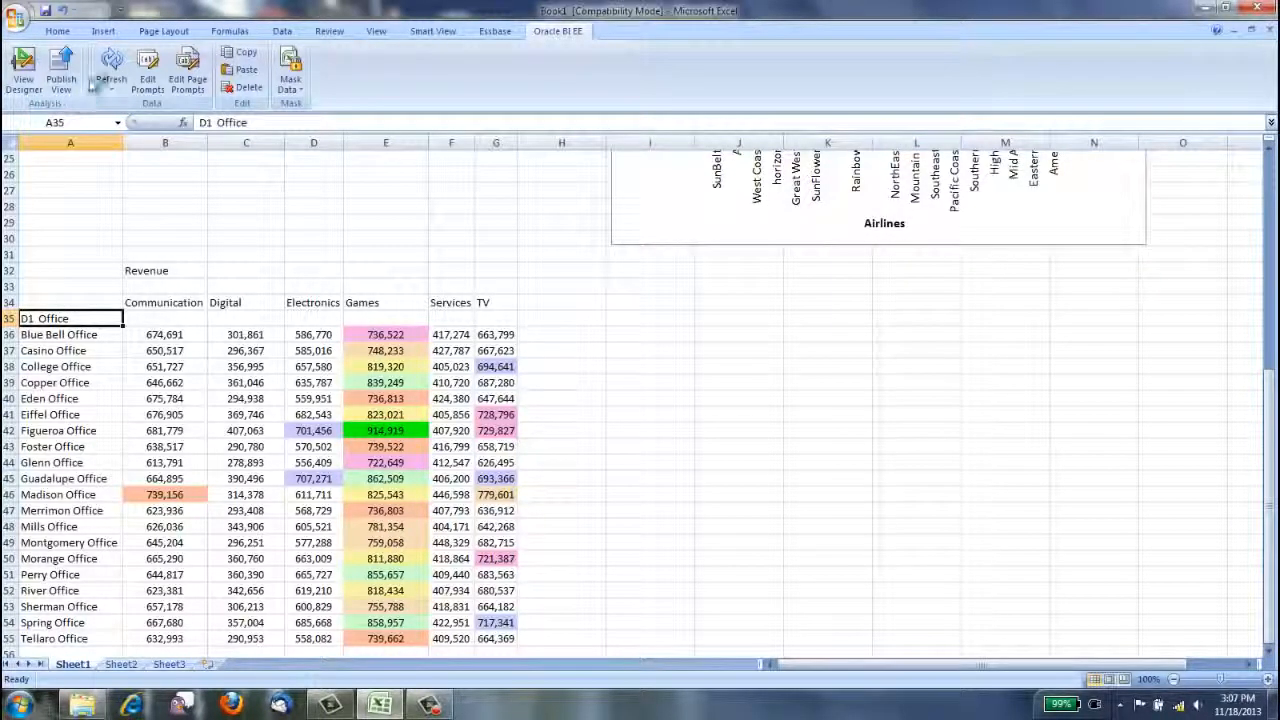
Open the pivot table's prompts, view the selected P3 LOB values and cancel without changing them.
click(148, 64)
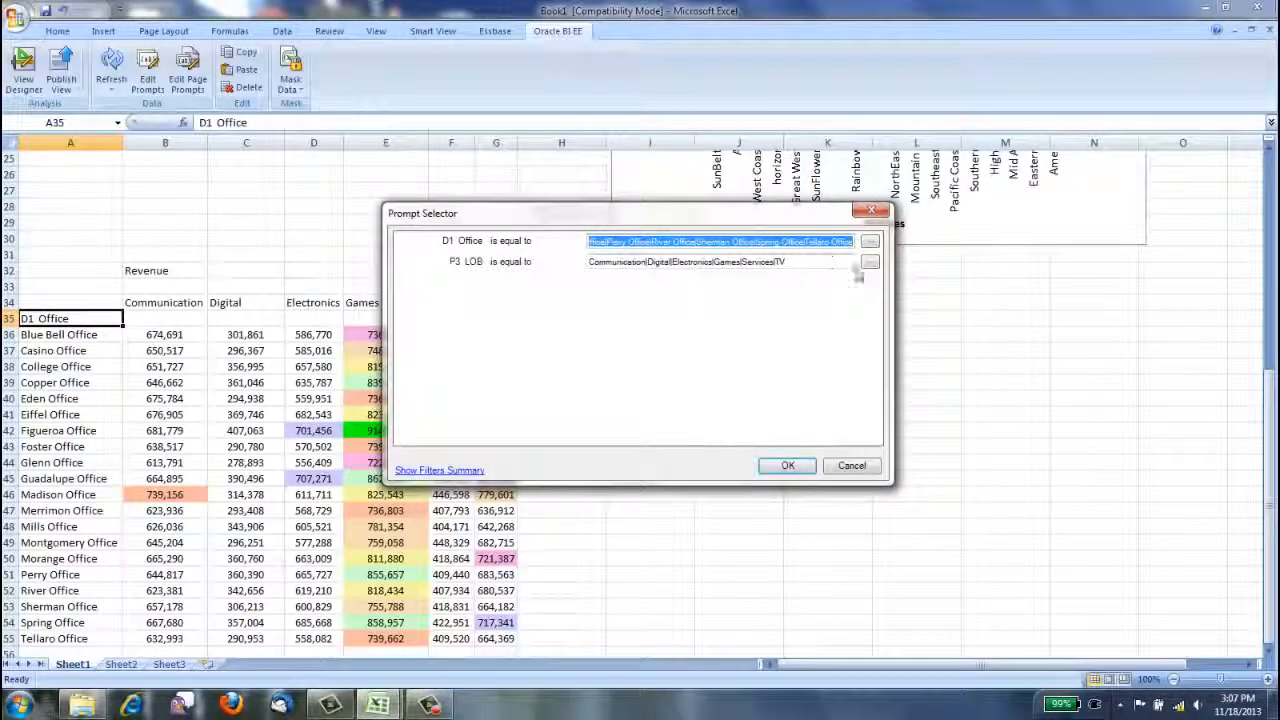
click(869, 263)
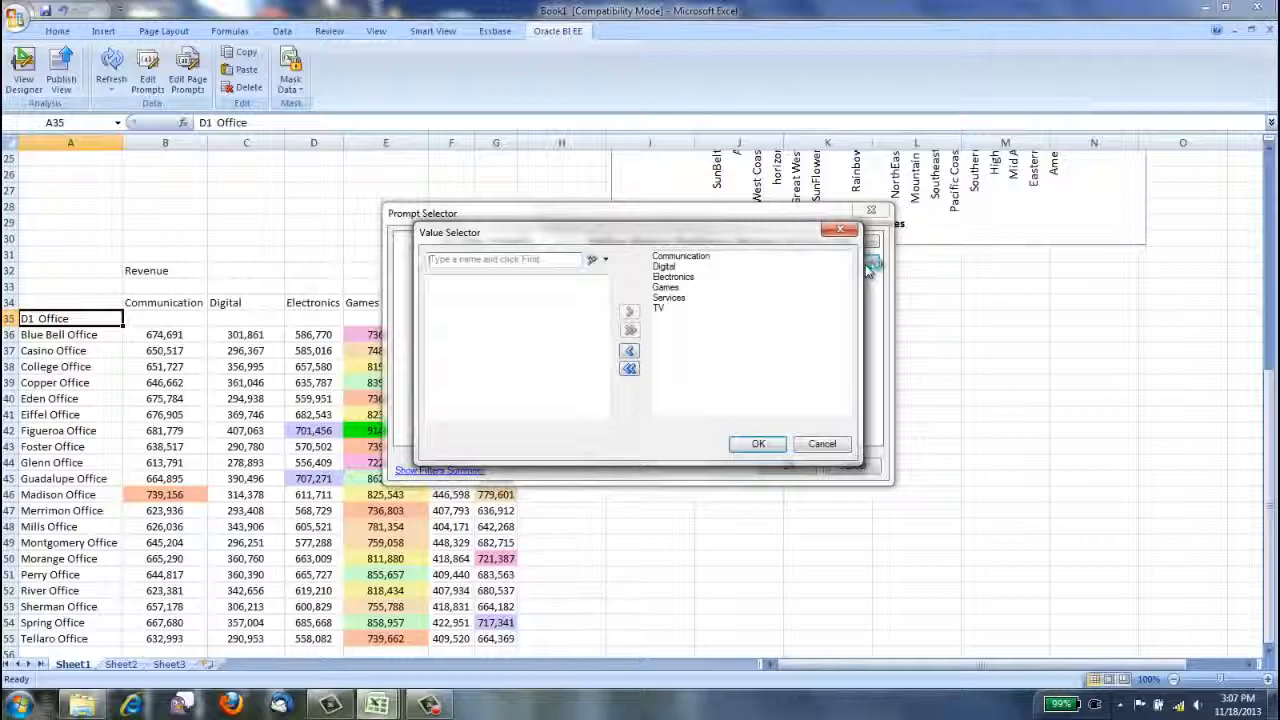
click(822, 444)
click(843, 467)
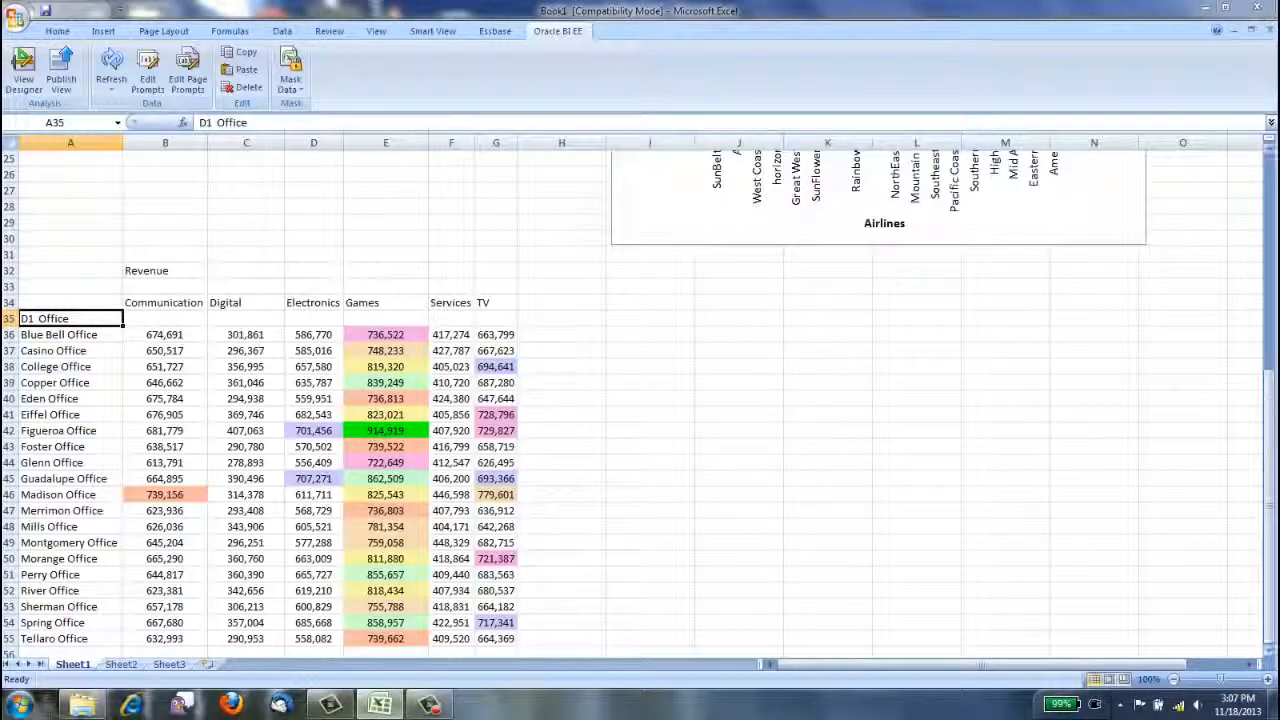
Reopen the Smart View private connections and open the list of available data sources.
drag(1269, 407, 1269, 207)
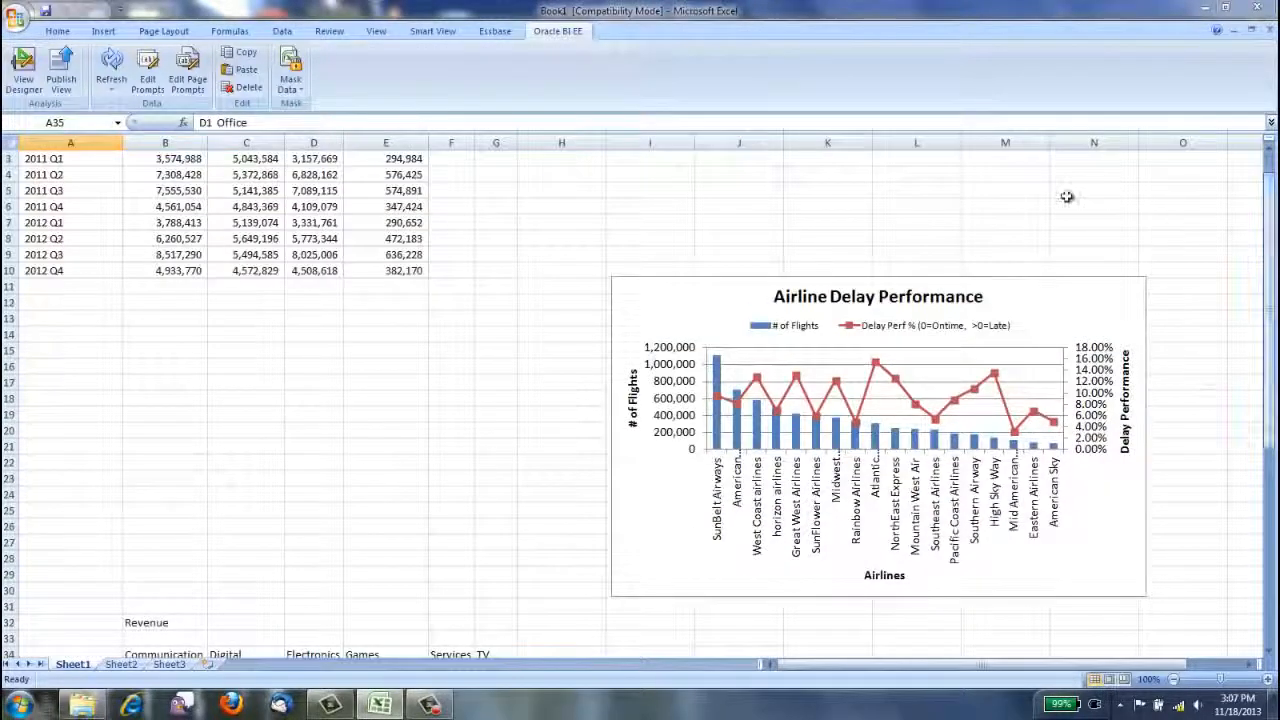
click(447, 32)
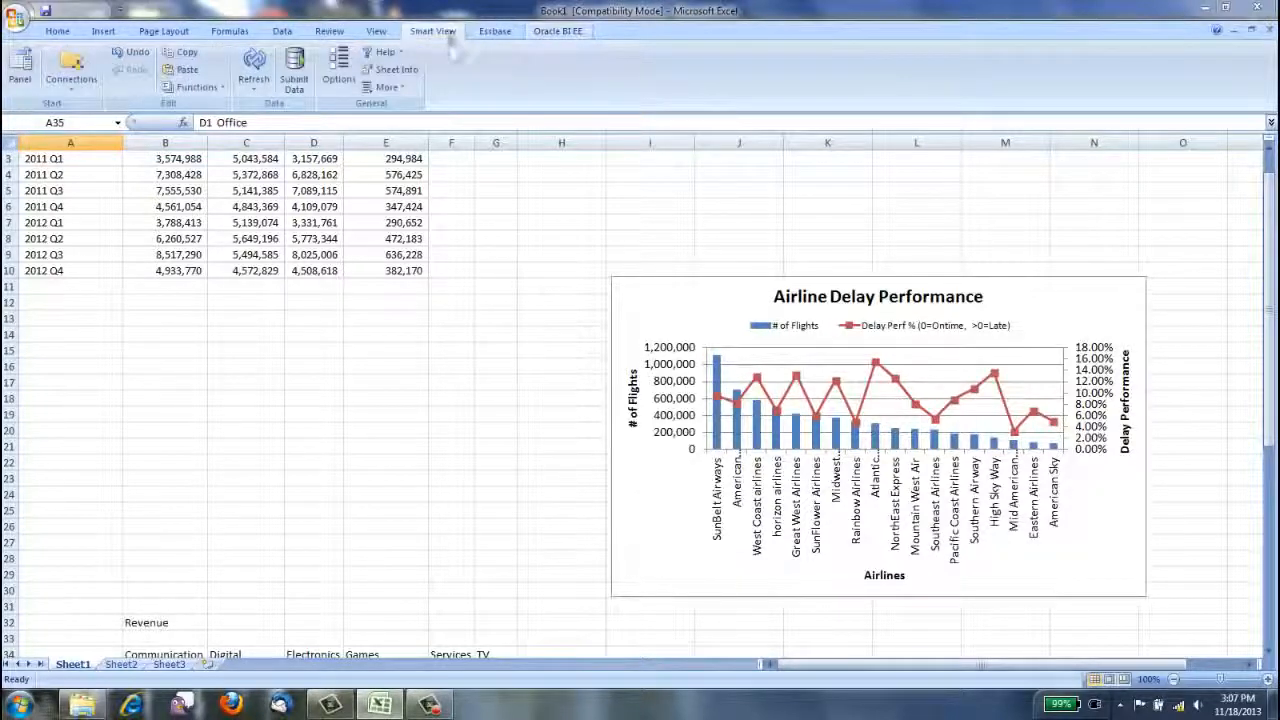
click(70, 66)
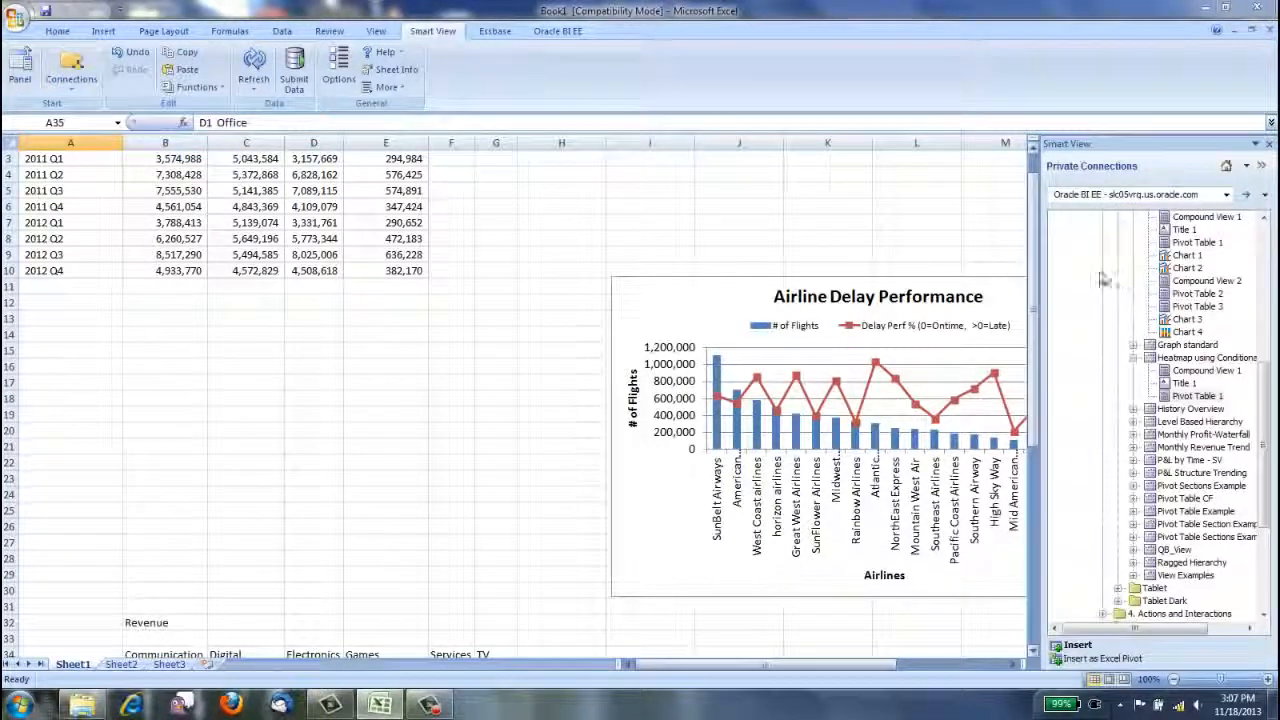
click(1225, 197)
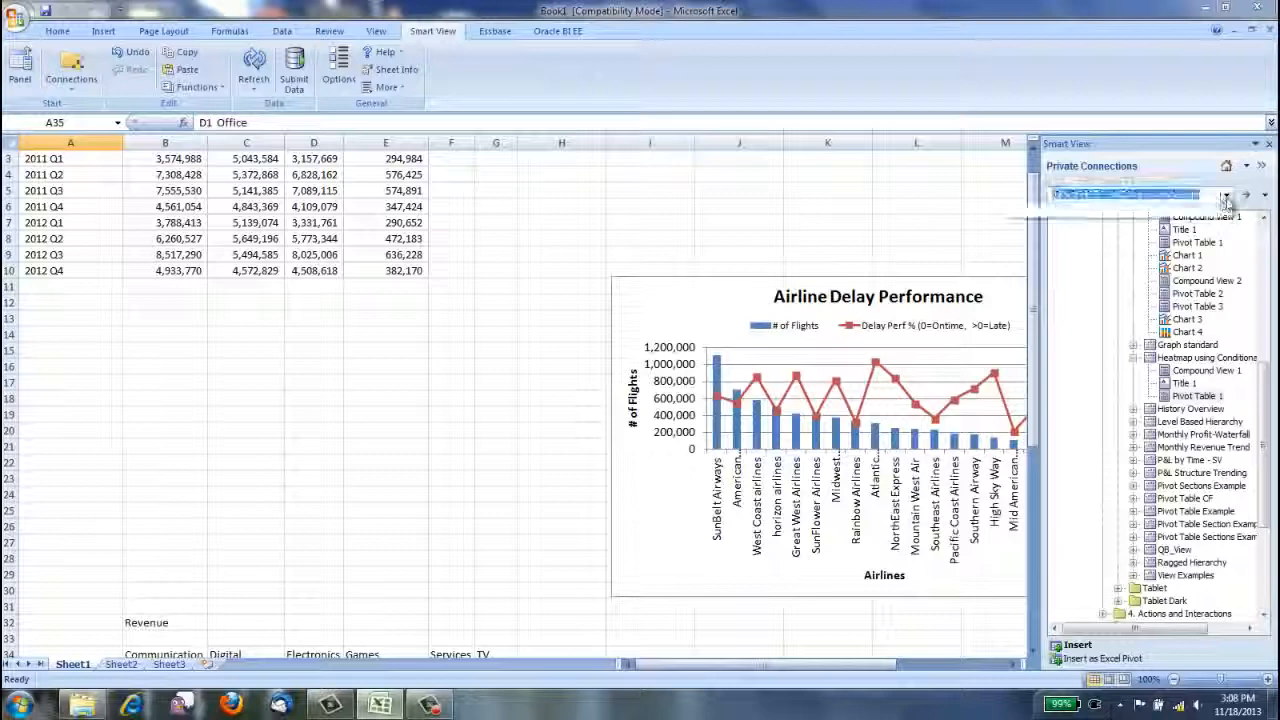
click(1227, 197)
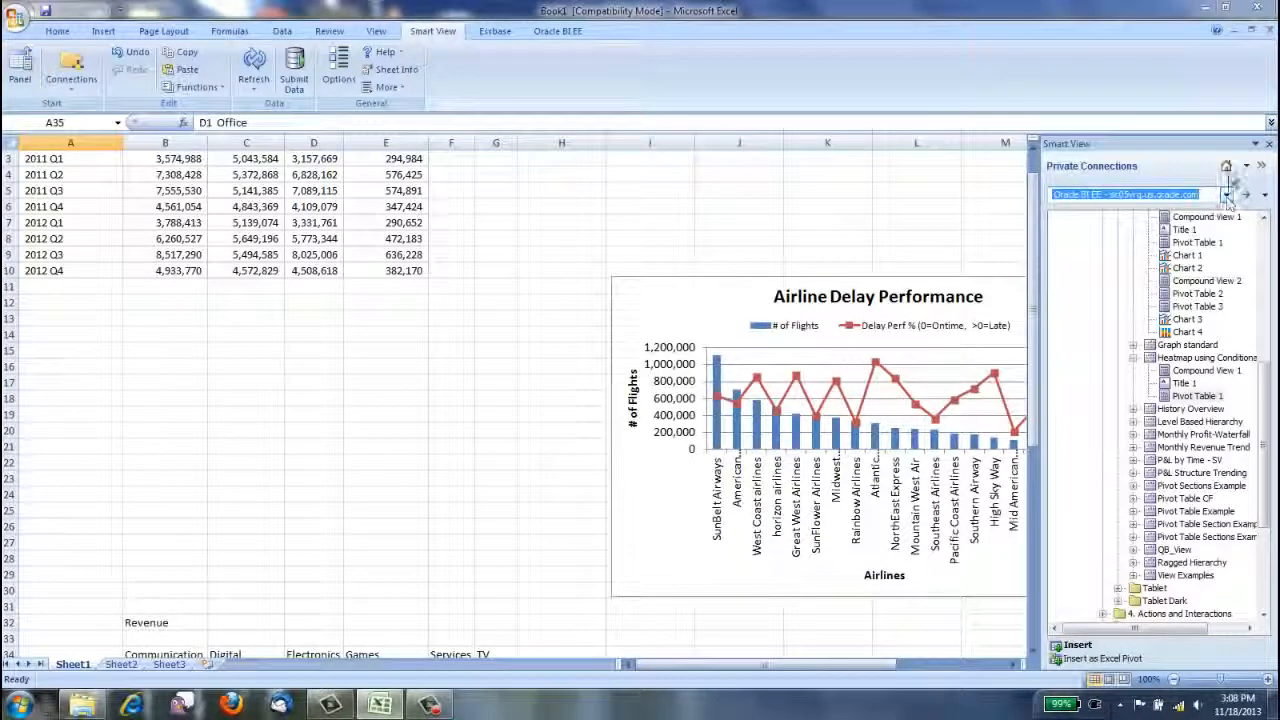